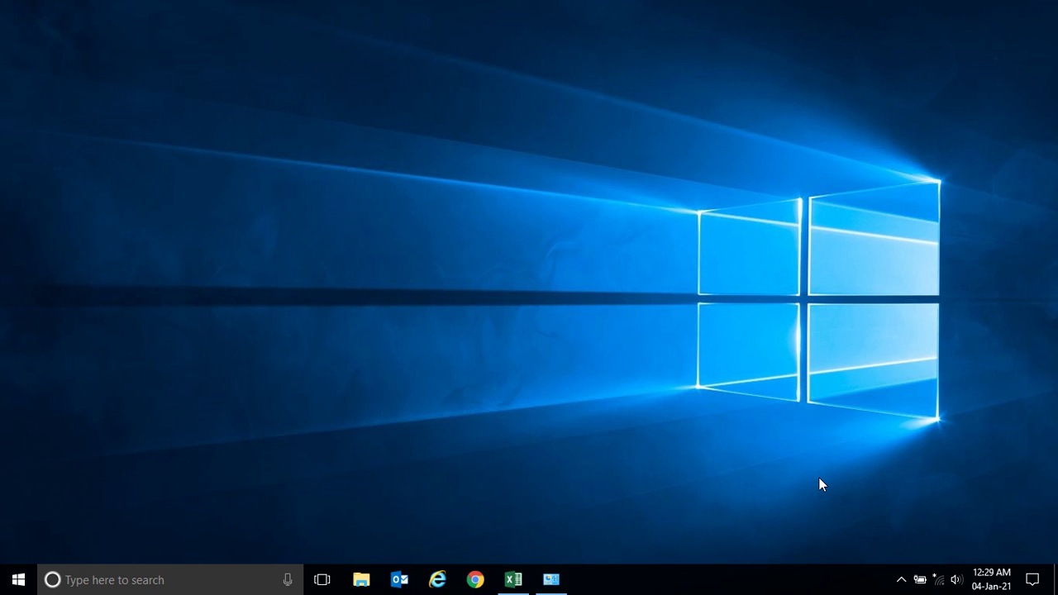
click(514, 580)
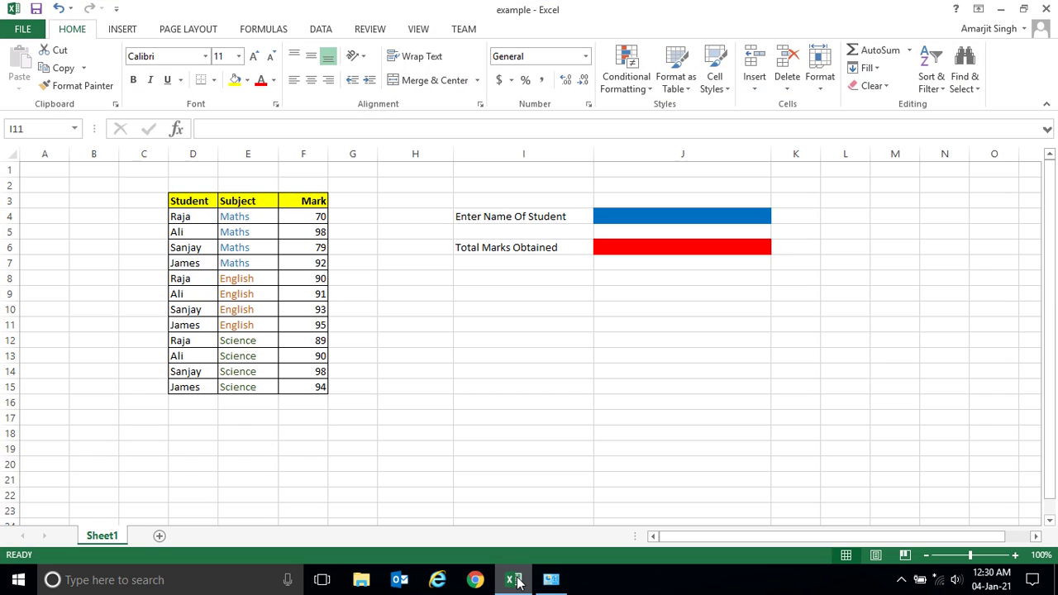
click(699, 308)
click(552, 382)
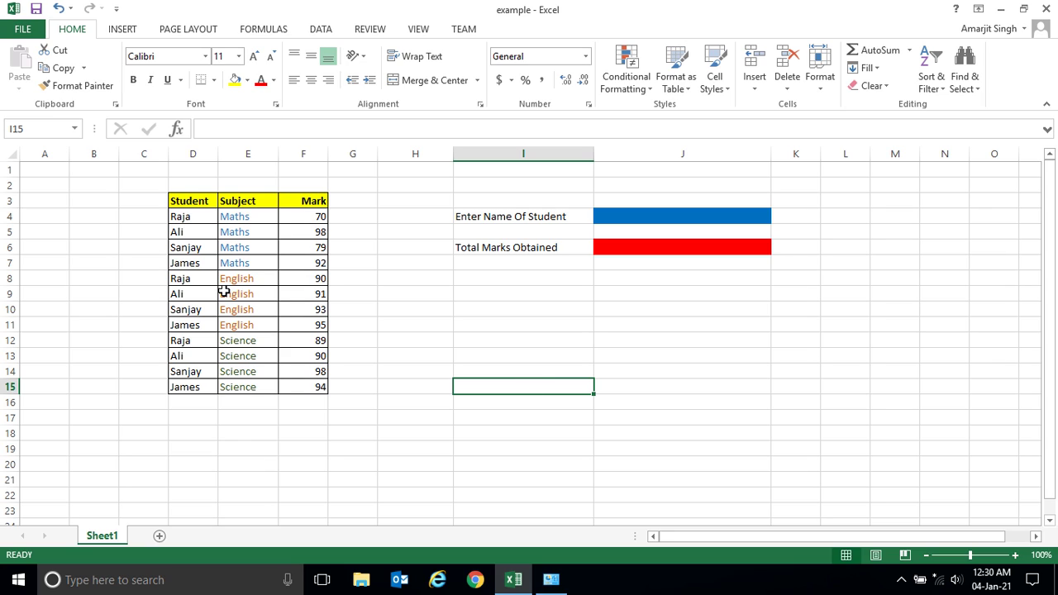
drag(170, 195, 296, 395)
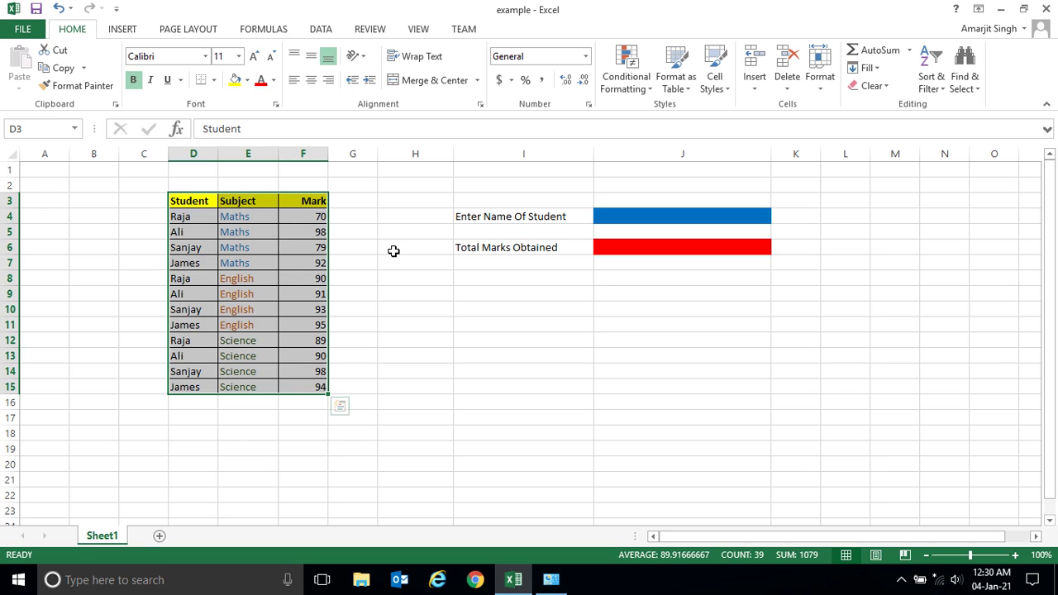
click(263, 246)
click(319, 235)
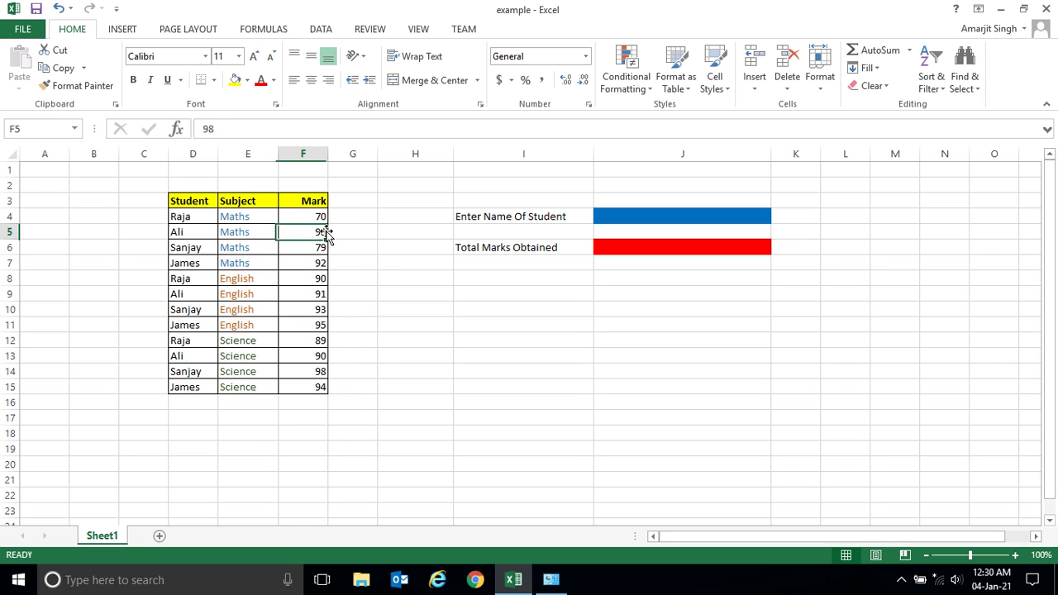
click(322, 265)
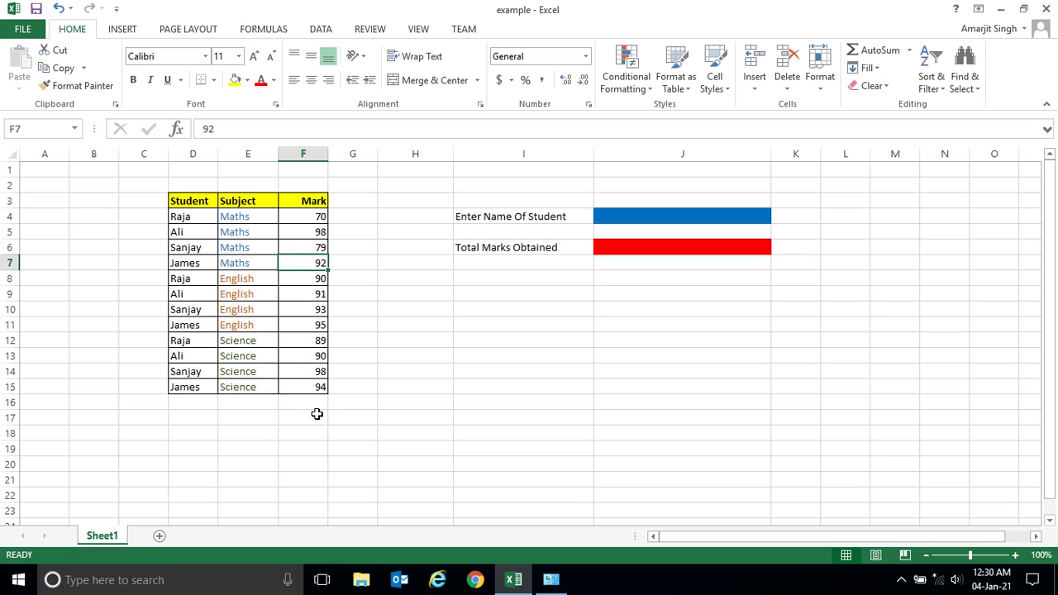
click(382, 369)
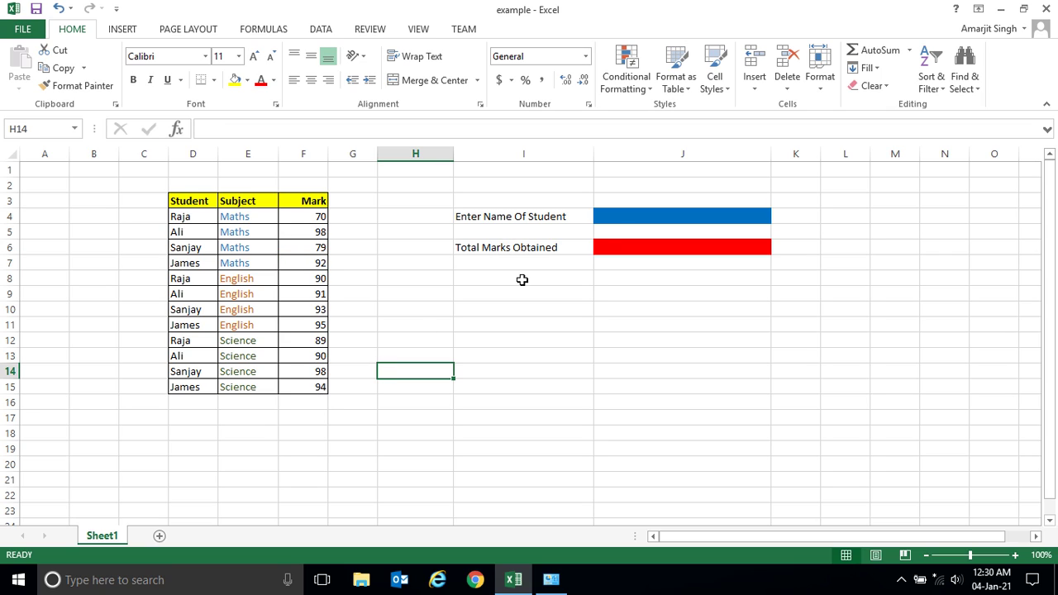
click(630, 216)
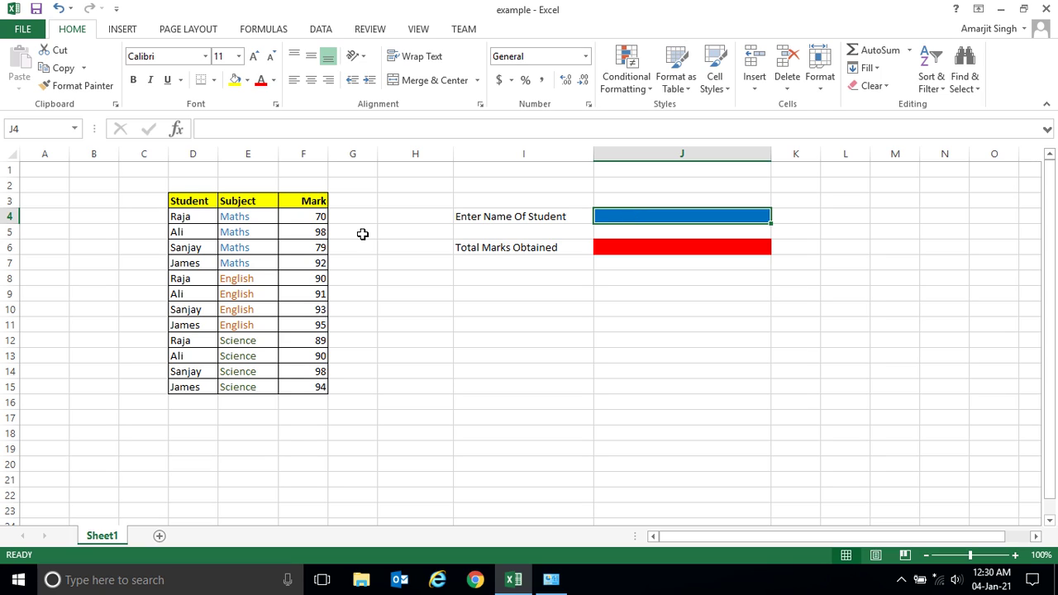
drag(191, 218, 206, 372)
click(319, 370)
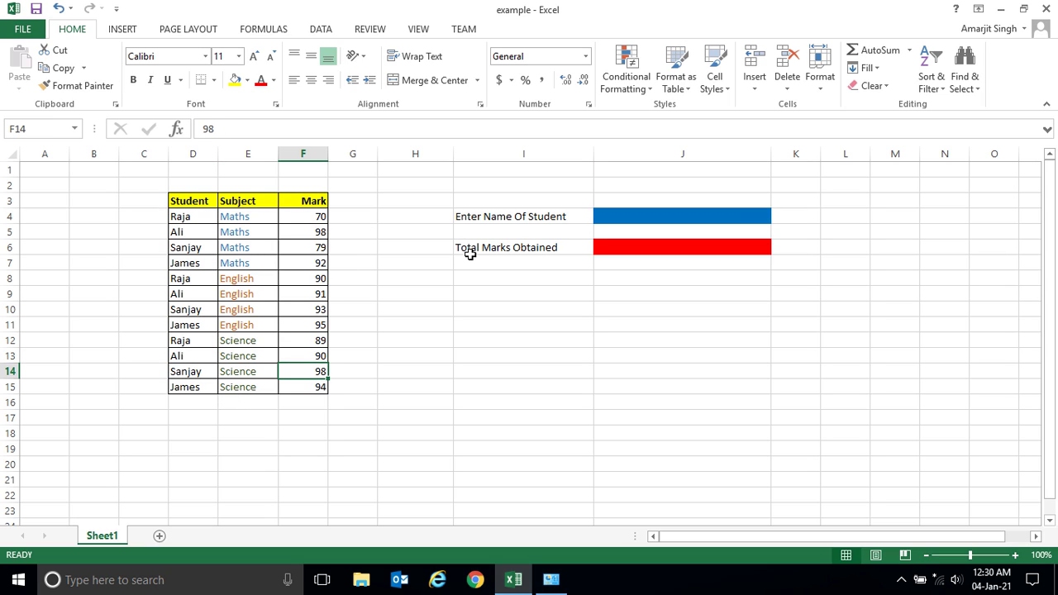
click(621, 216)
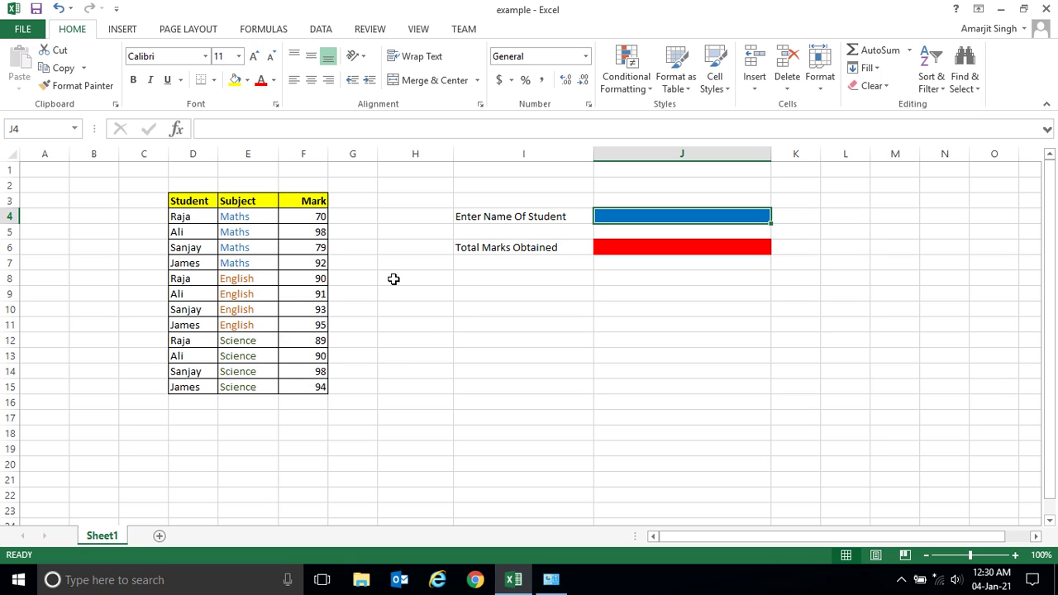
click(192, 248)
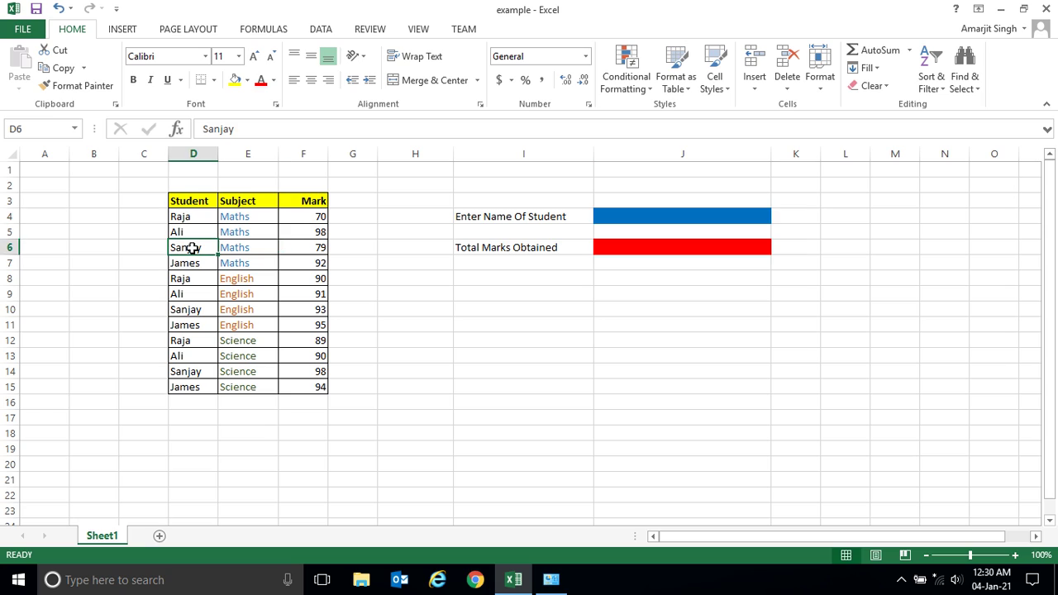
click(405, 331)
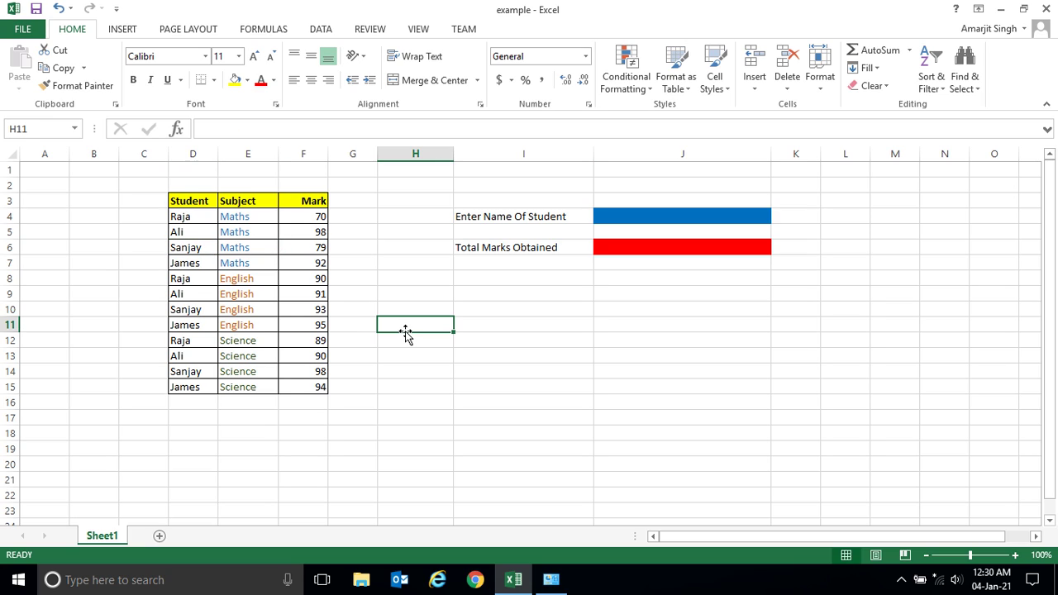
click(482, 351)
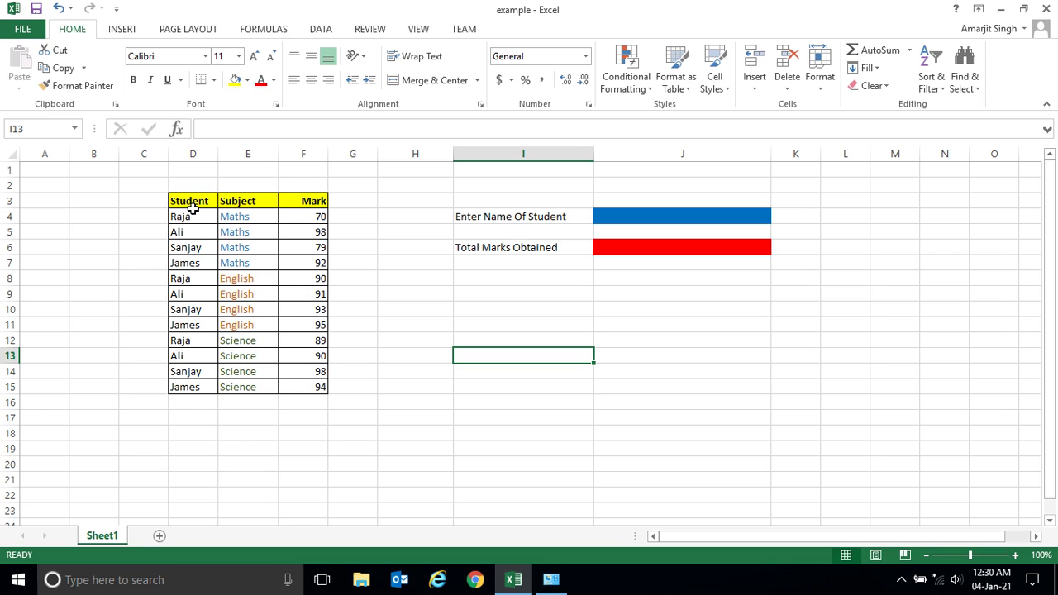
drag(191, 213, 189, 385)
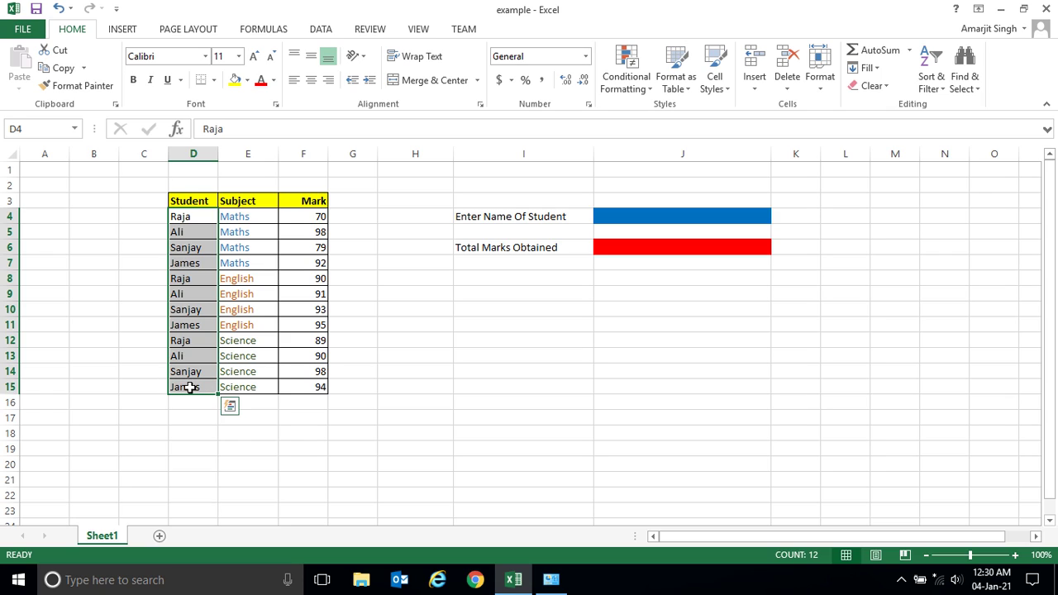
click(201, 248)
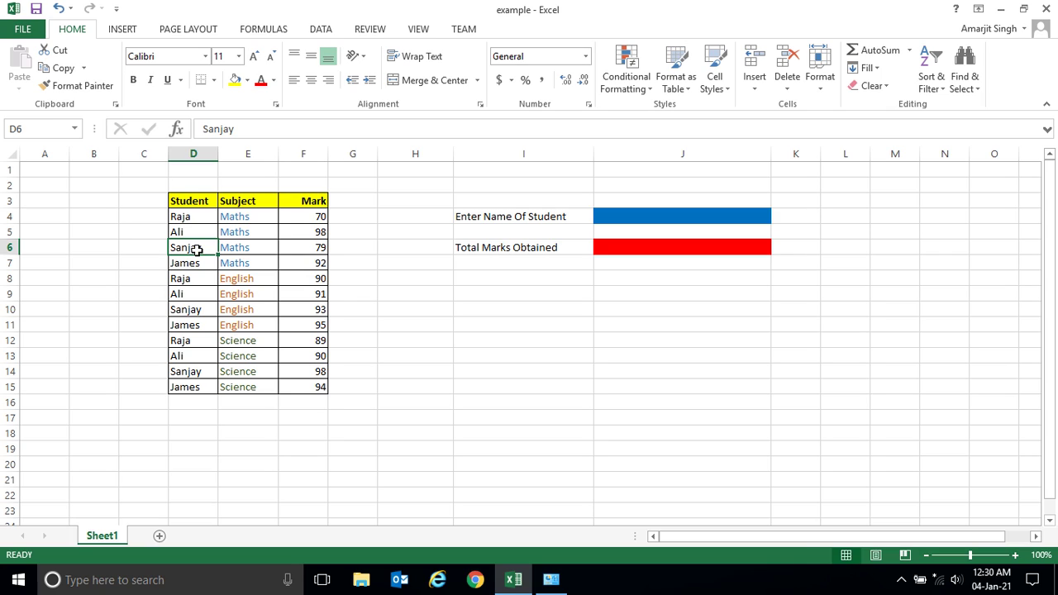
drag(189, 248, 287, 249)
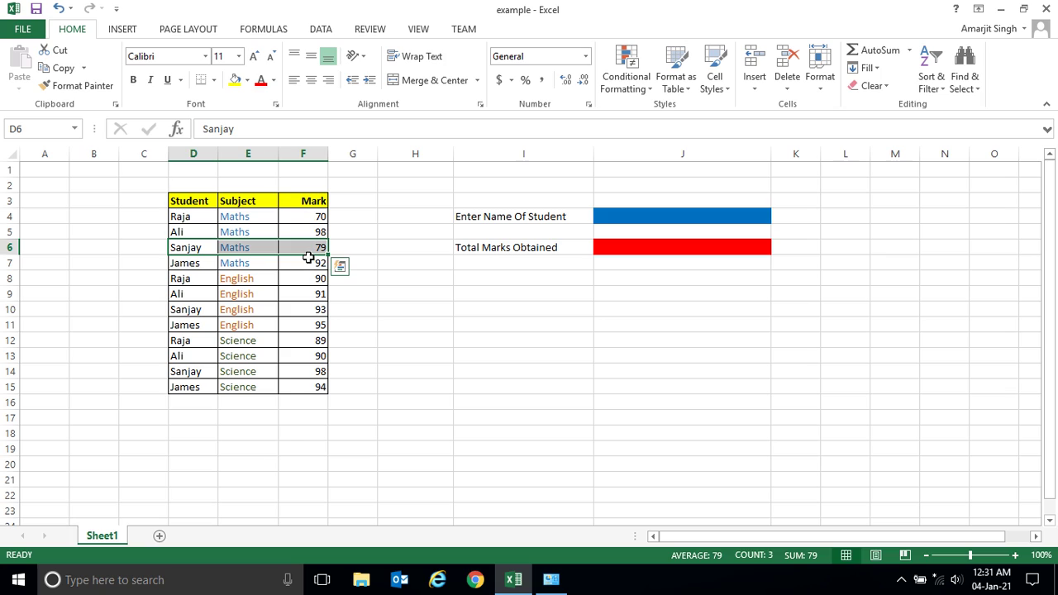
click(311, 248)
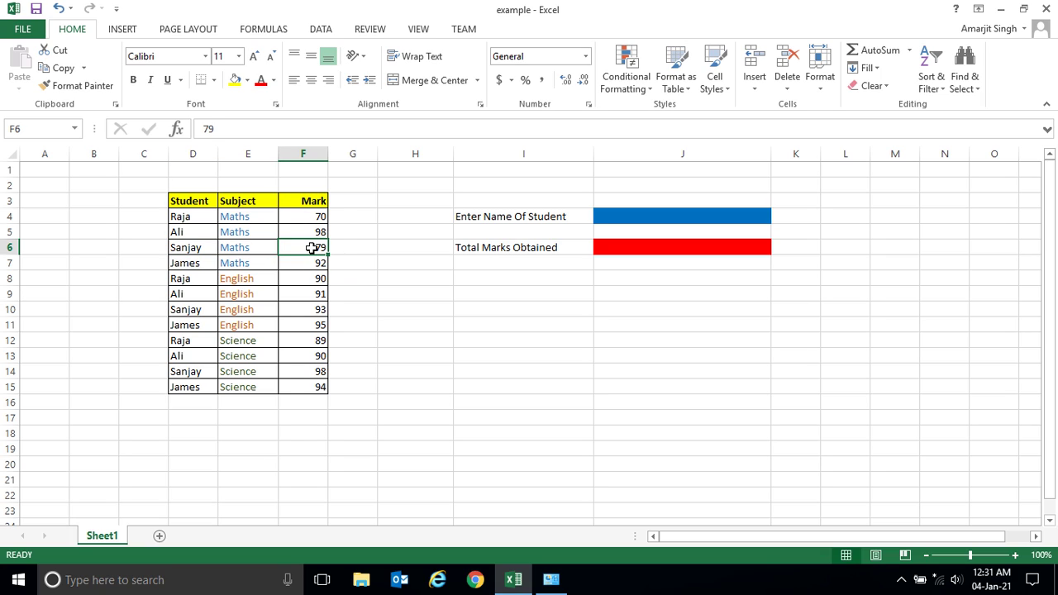
click(175, 251)
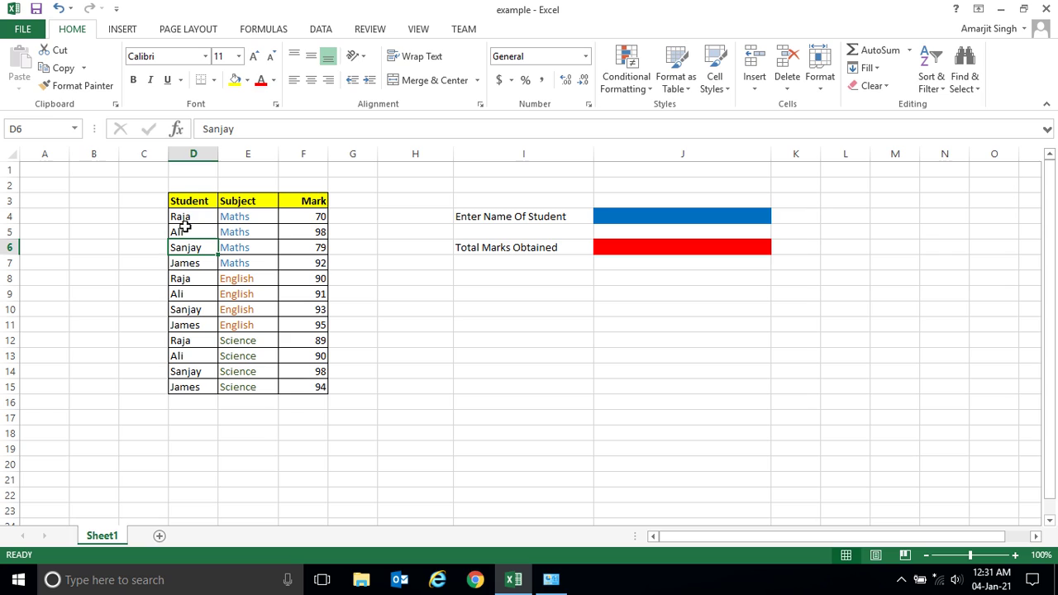
drag(186, 217, 193, 373)
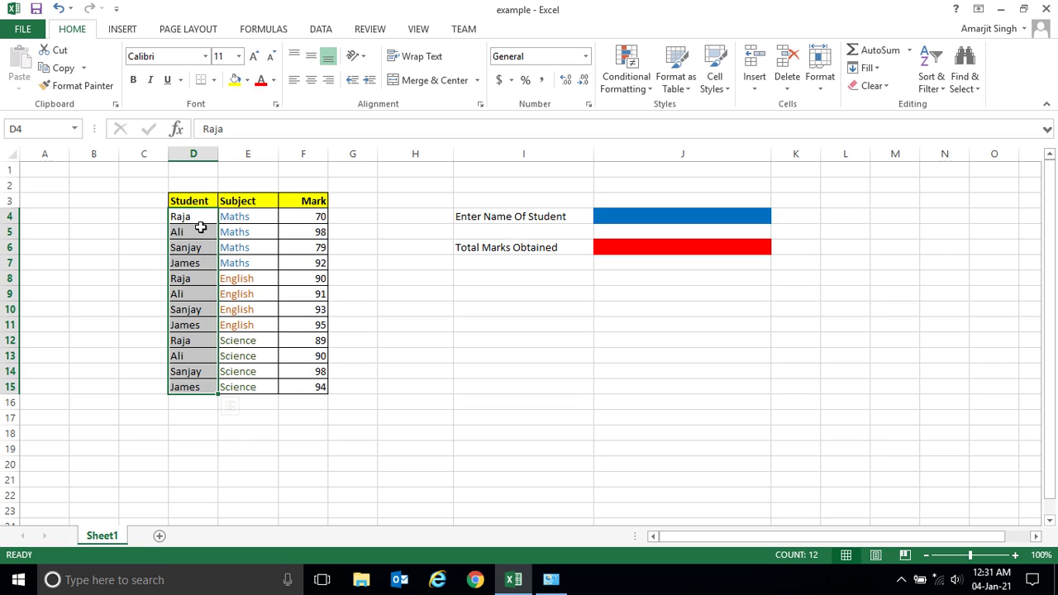
click(186, 374)
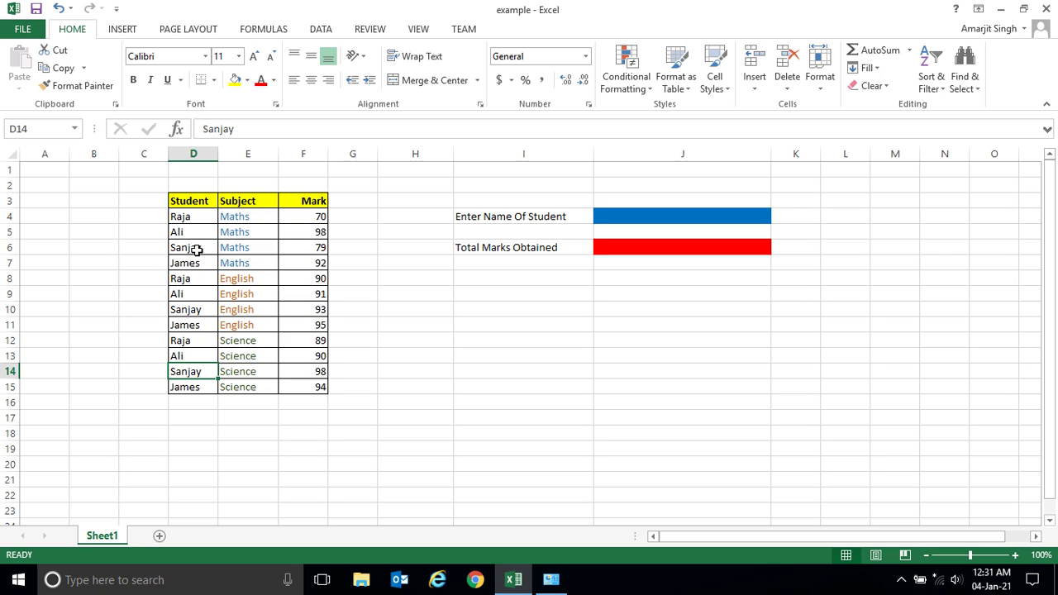
click(197, 250)
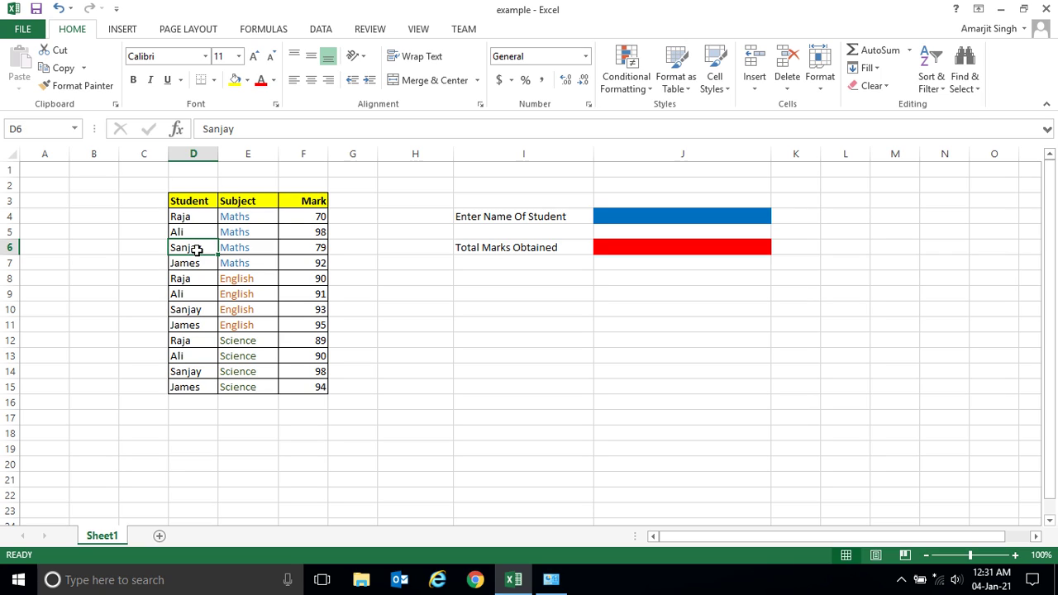
Enter the student's Maths mark, 79, in cell I11
click(292, 246)
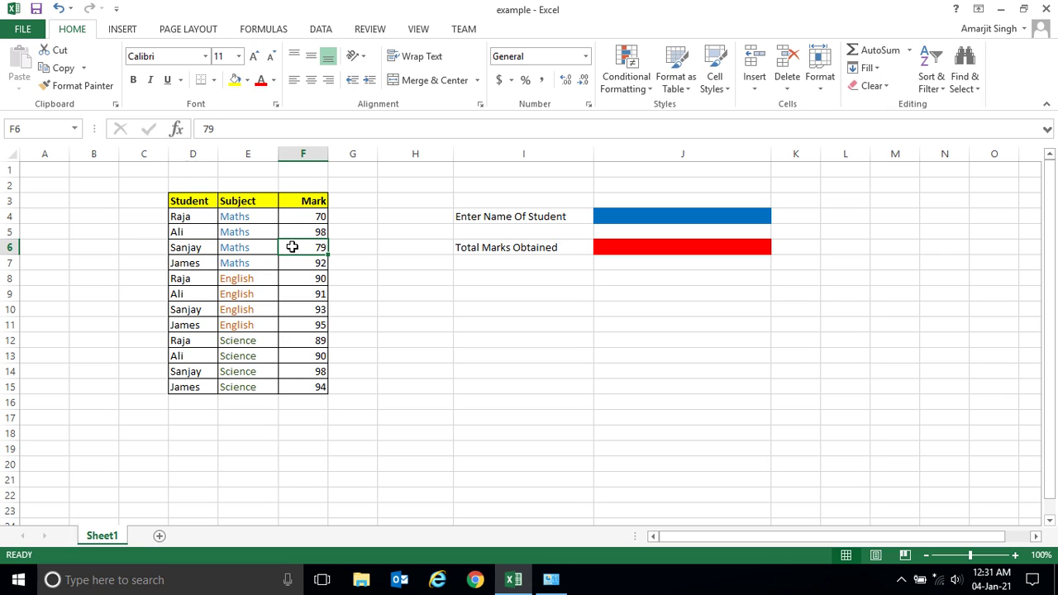
click(526, 323)
text(79)
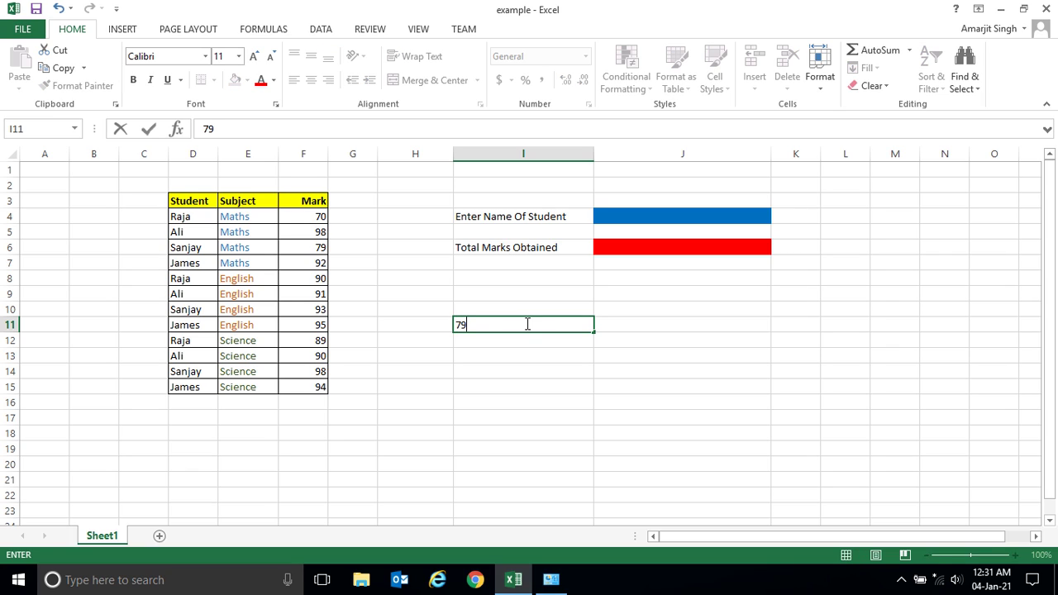
key(Return)
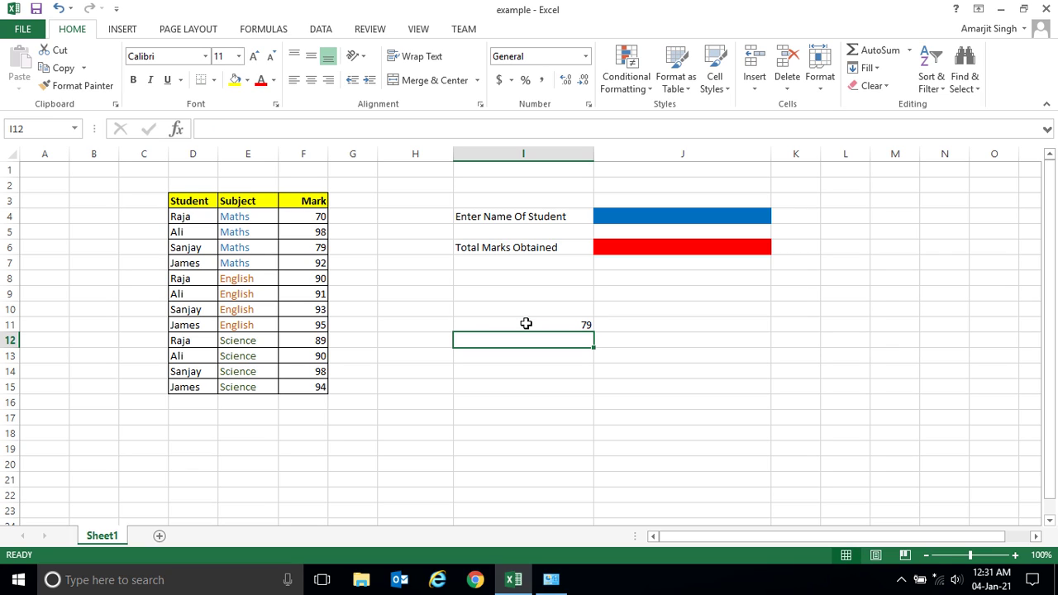
Find the student's English mark and enter 93 in cell I12
click(184, 248)
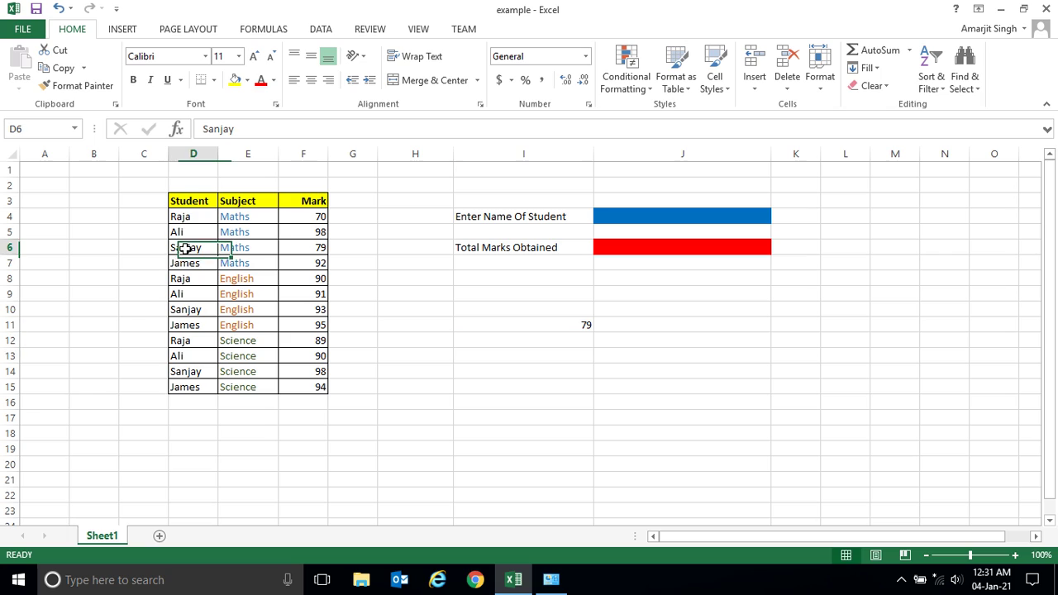
click(184, 309)
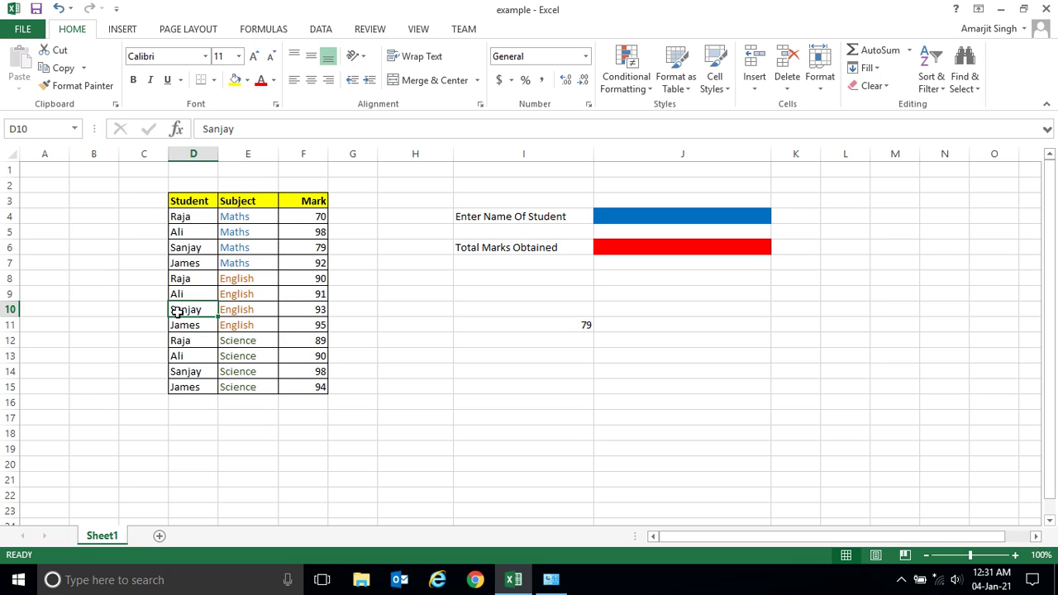
click(302, 314)
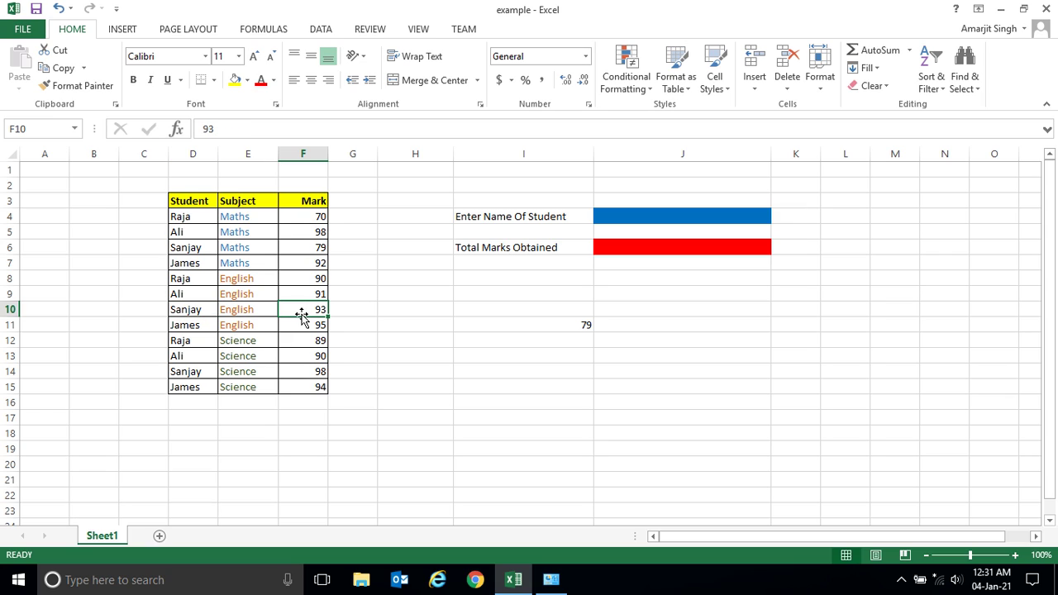
drag(313, 201, 312, 311)
click(556, 340)
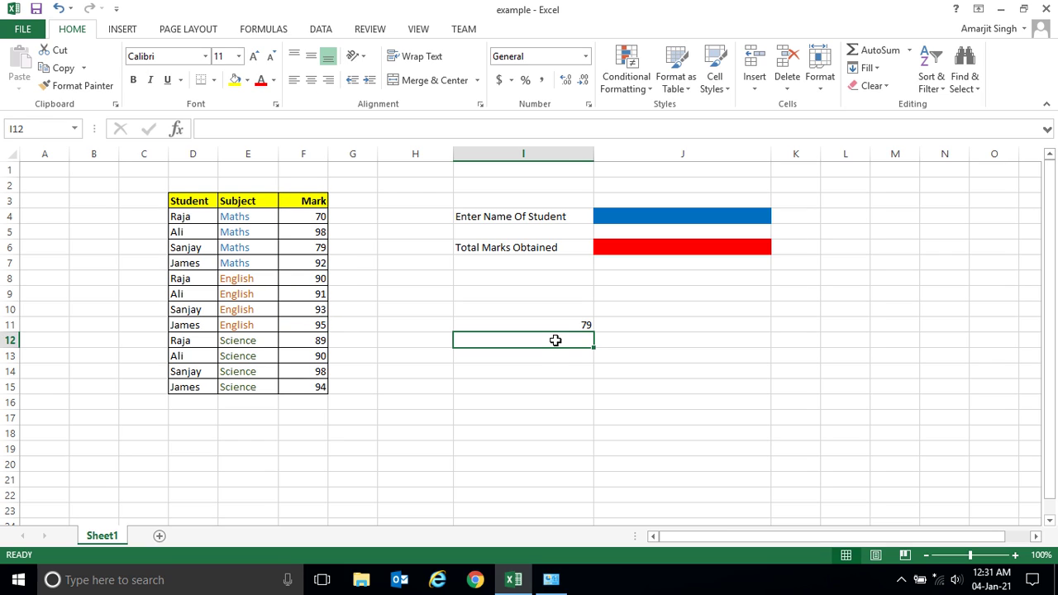
text(93)
key(Return)
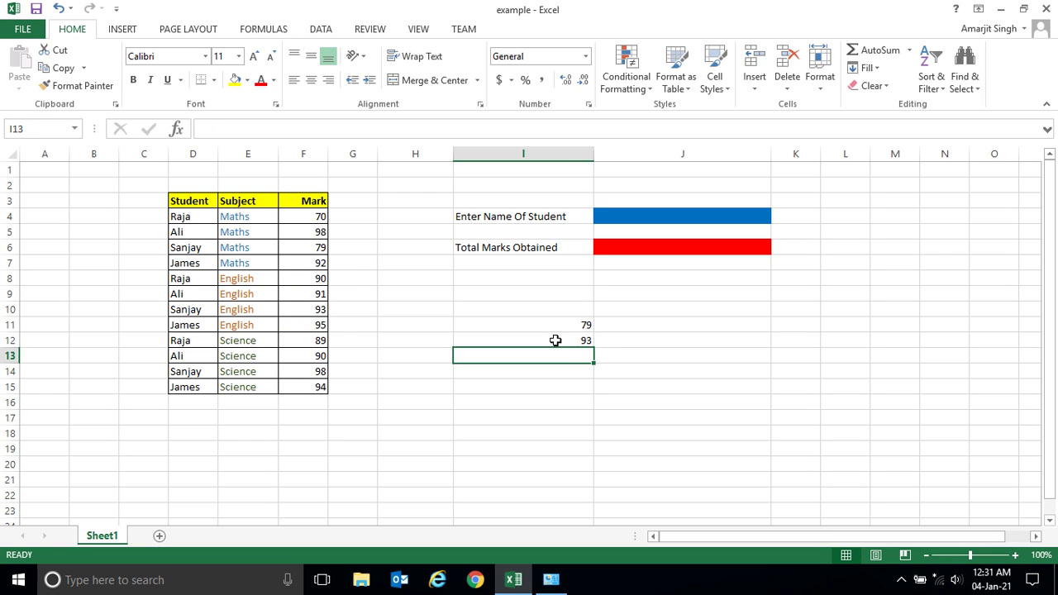
Find the student's Science mark and enter 98 in cell I13
click(202, 309)
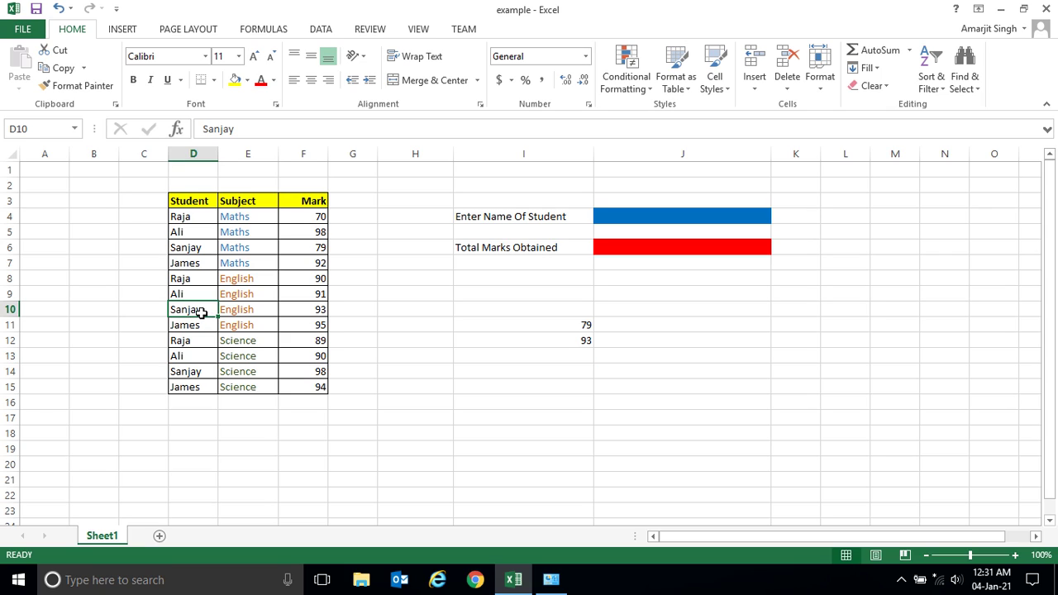
click(192, 373)
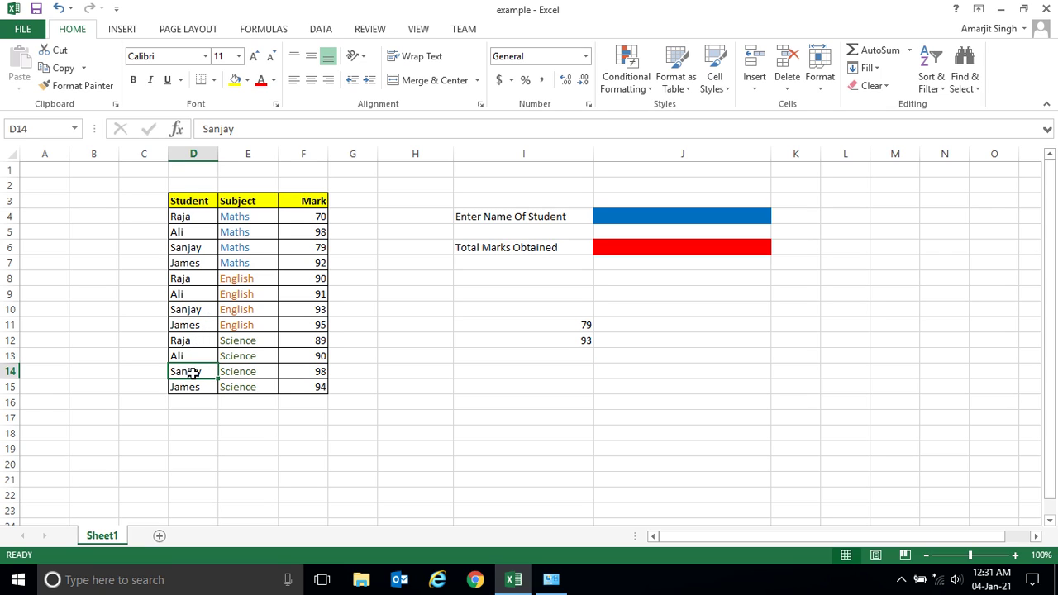
drag(183, 373, 289, 373)
click(290, 373)
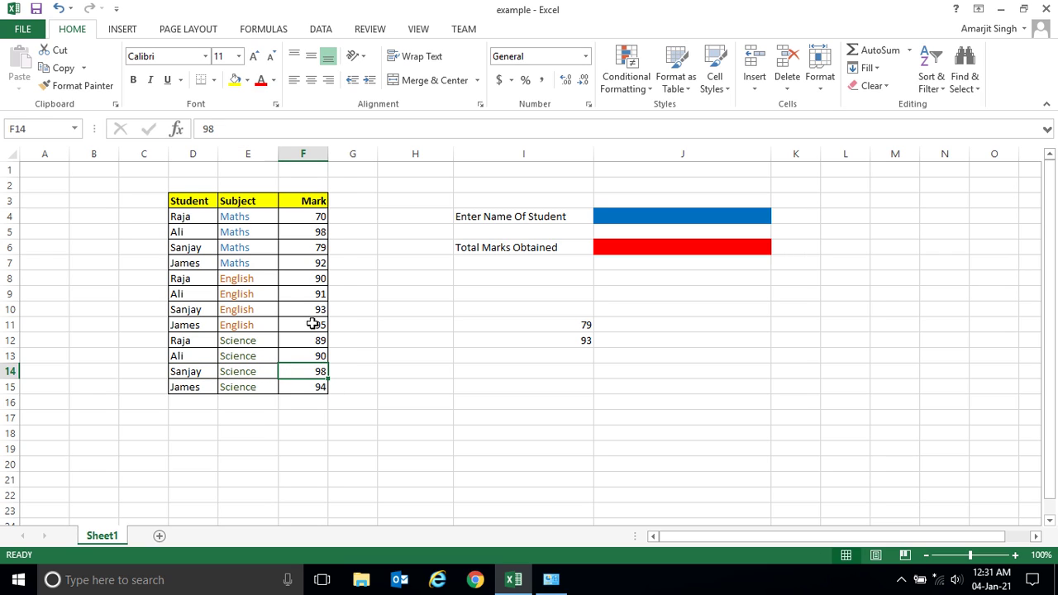
click(560, 353)
text(98)
key(Return)
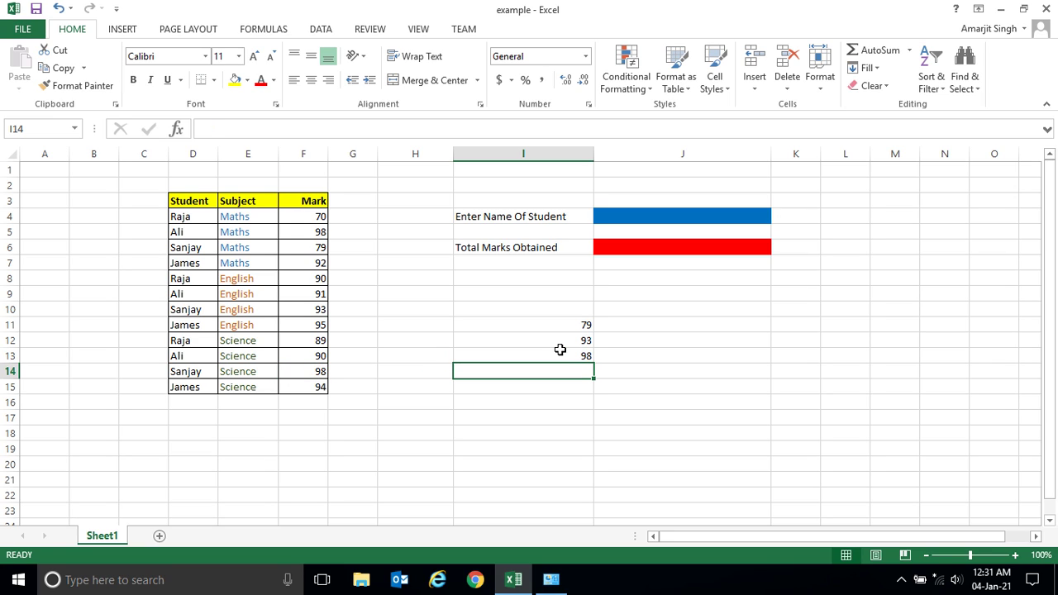
Enter =SUM(I11:I13) in I14 to total the three marks as 270
text(=)
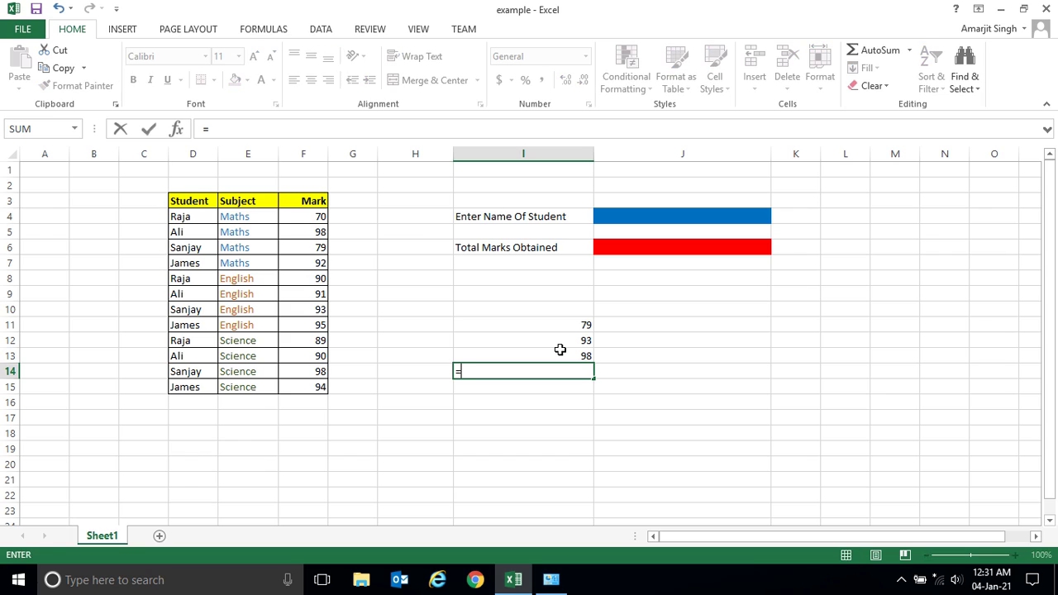
text(sum()
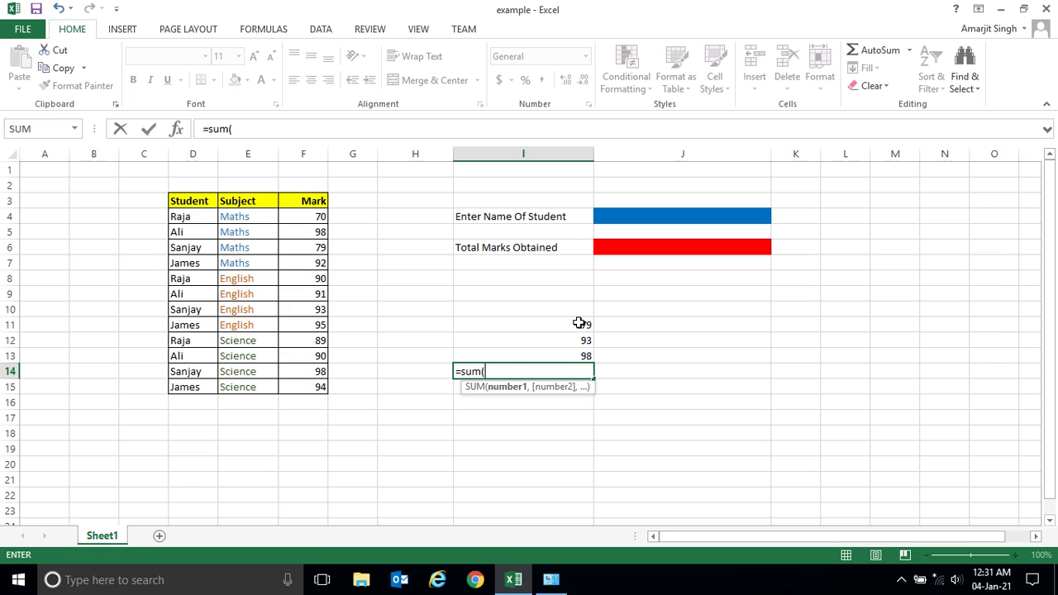
drag(579, 323, 582, 347)
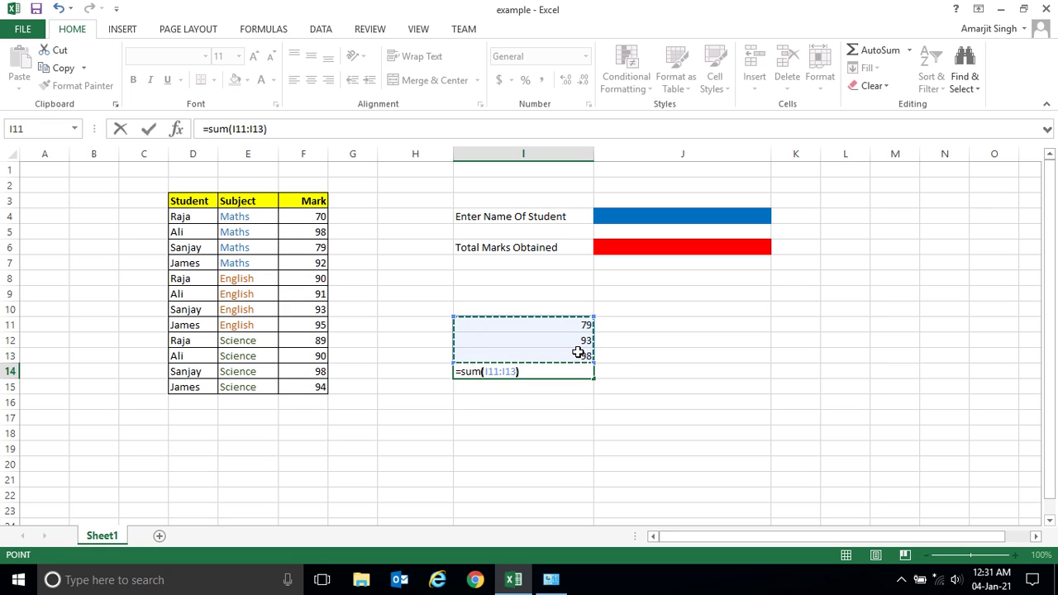
key(Return)
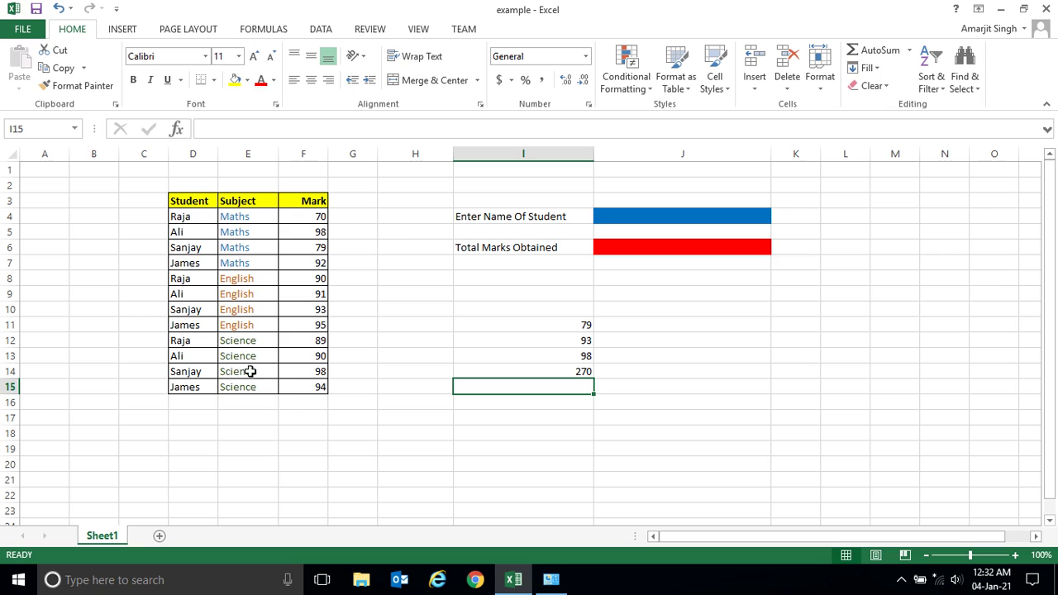
click(555, 374)
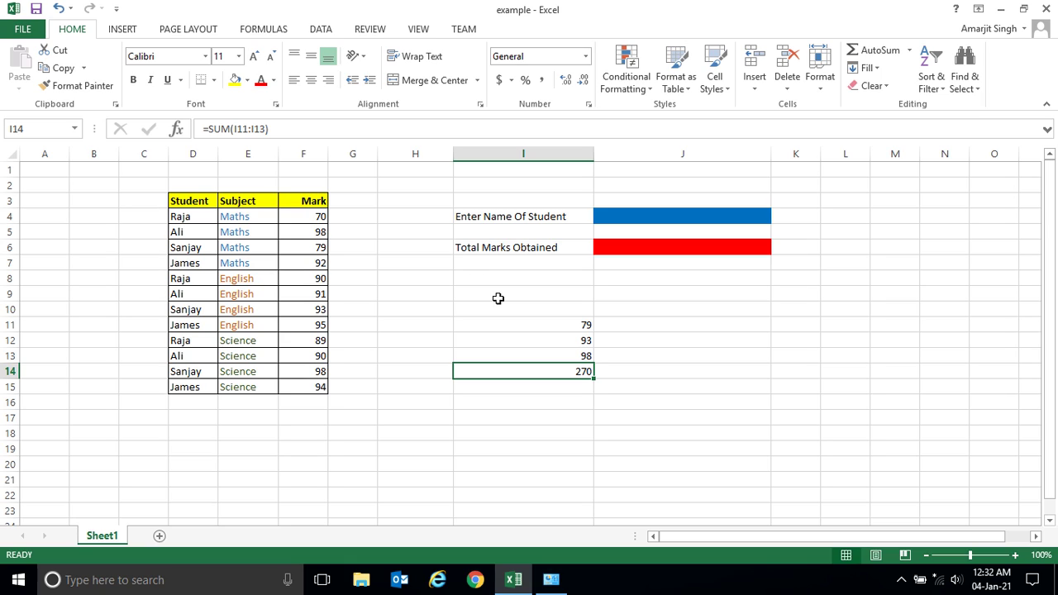
key(Up)
key(Up)
key(Up)
key(Up)
key(Up)
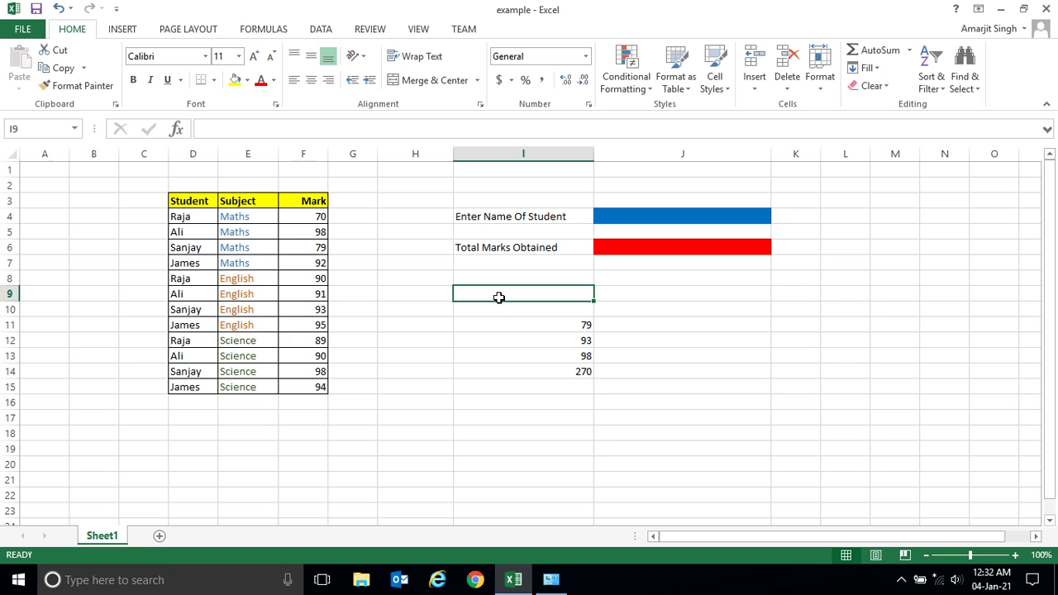
text(sumif)
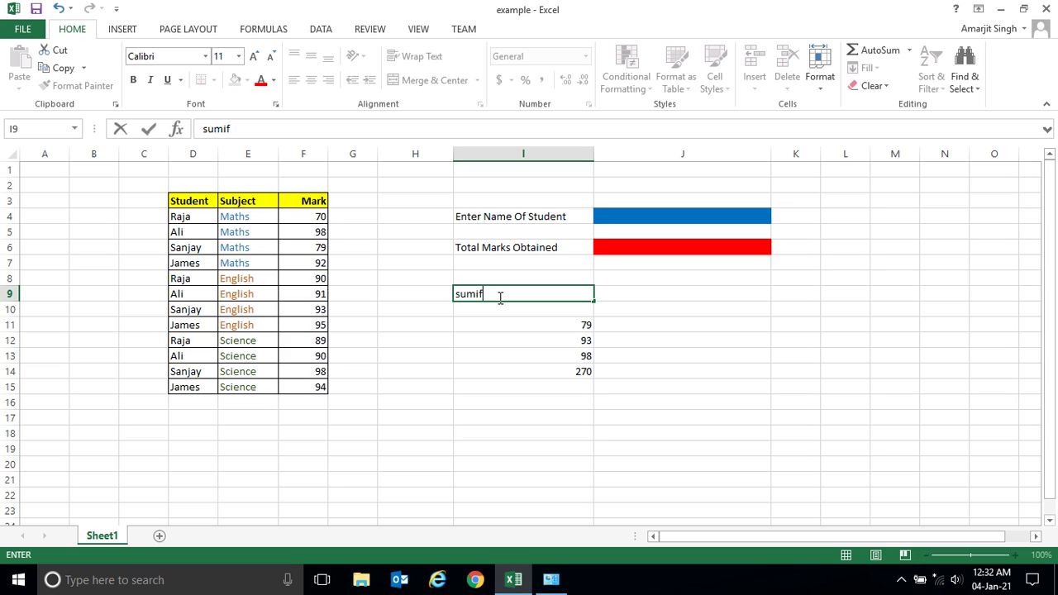
key(BackSpace)
key(BackSpace)
key(BackSpace)
Remove the red fill from the total cell J6
click(681, 249)
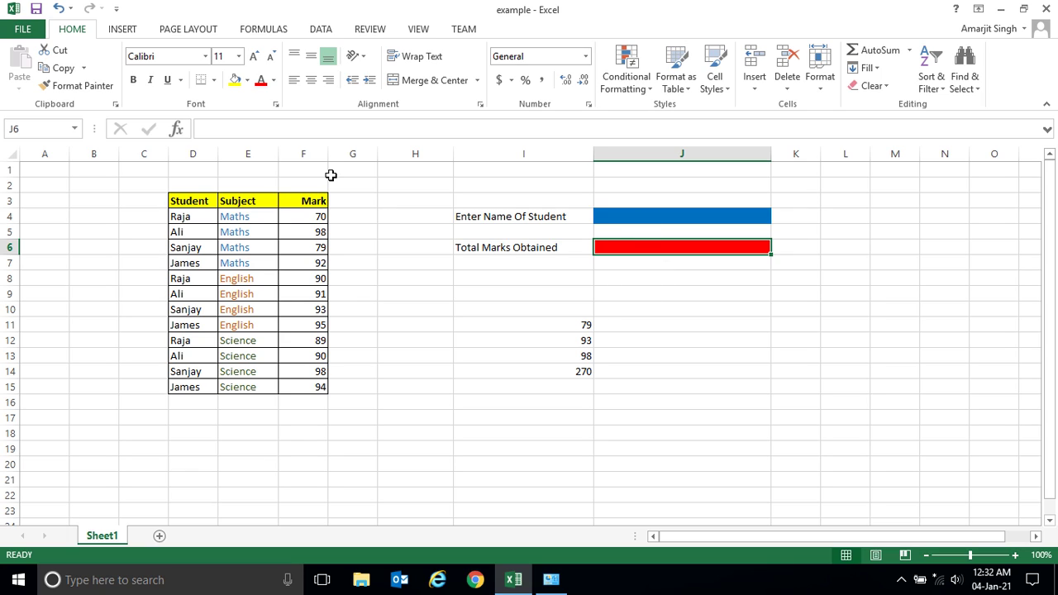
click(247, 80)
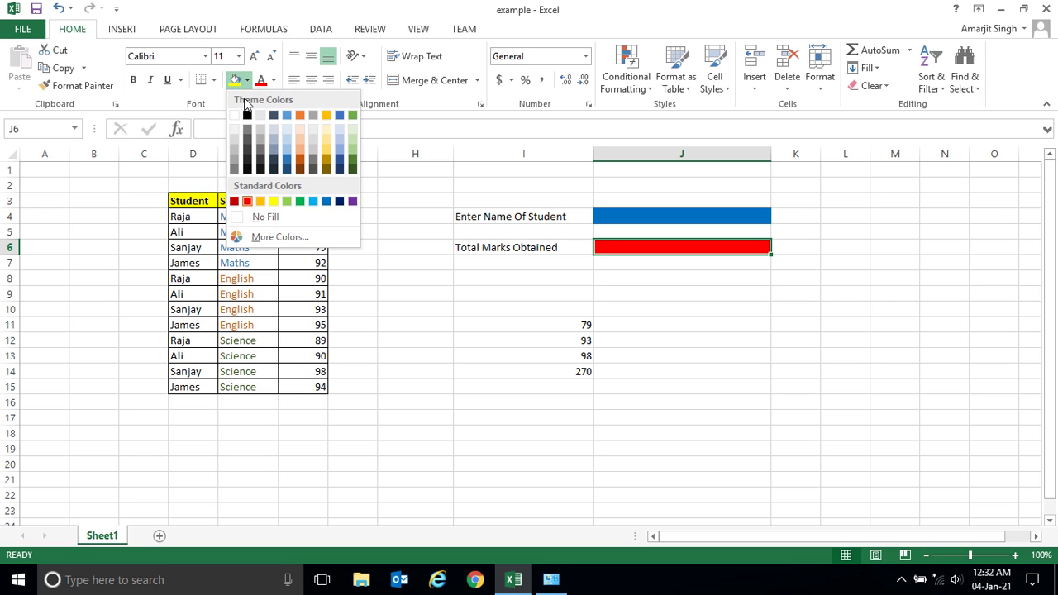
click(266, 217)
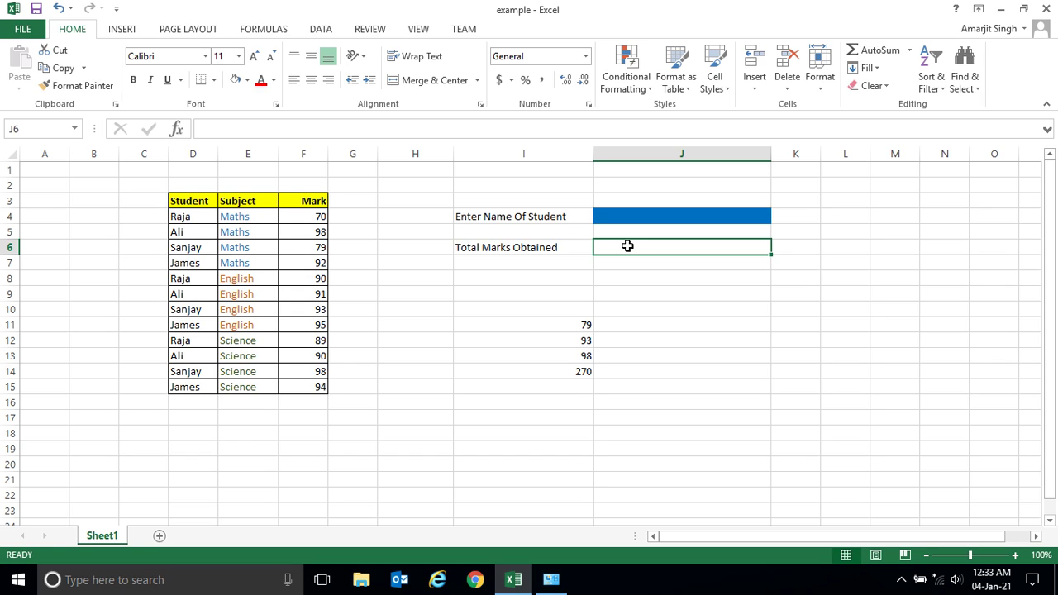
text(=su)
key(BackSpace)
key(BackSpace)
key(BackSpace)
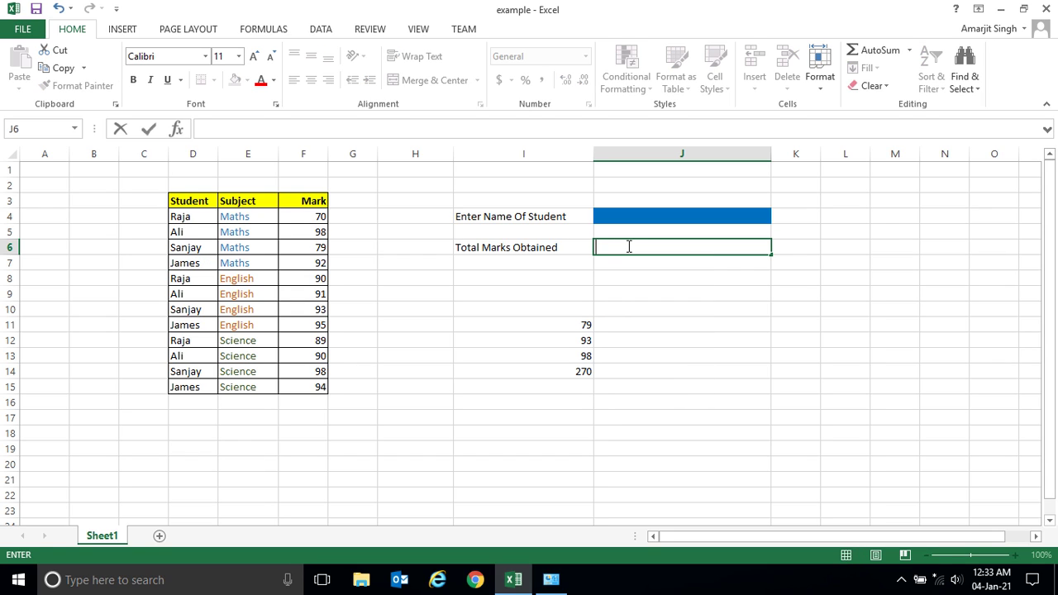
Set the text colour of cell J6 to red
click(273, 80)
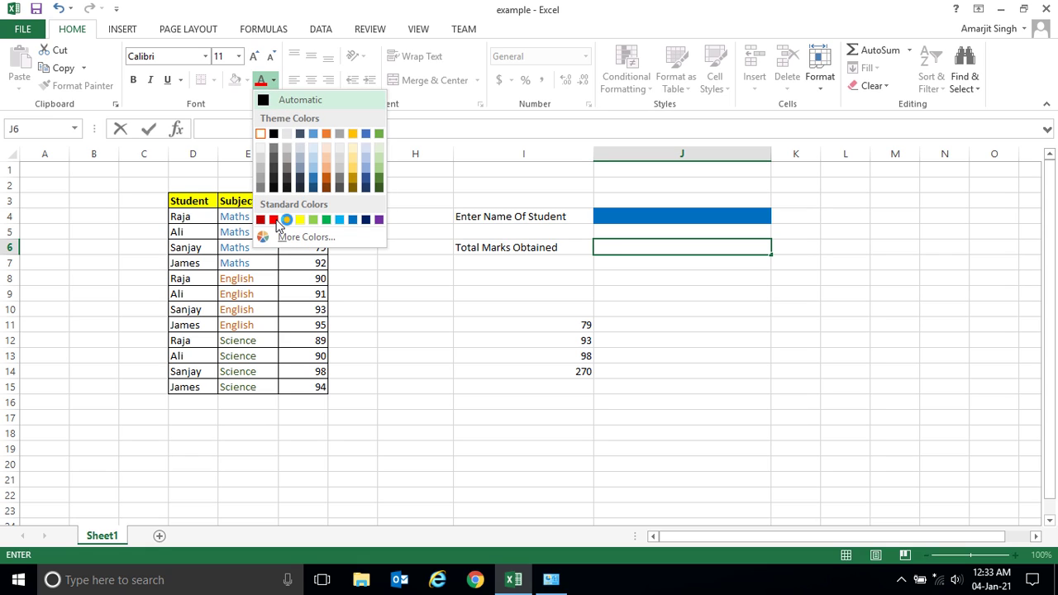
key(Escape)
click(633, 237)
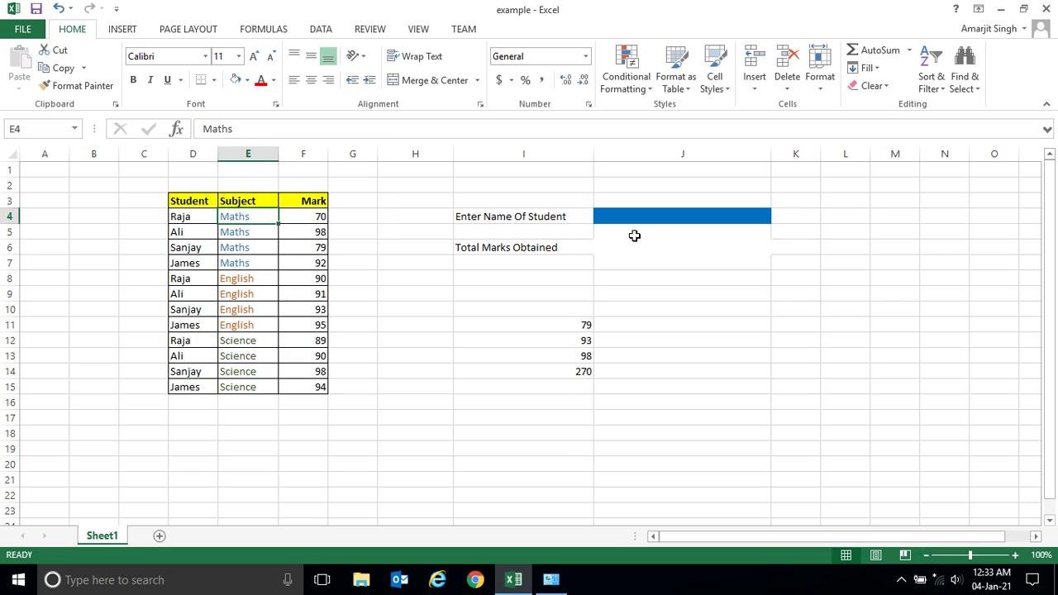
click(619, 251)
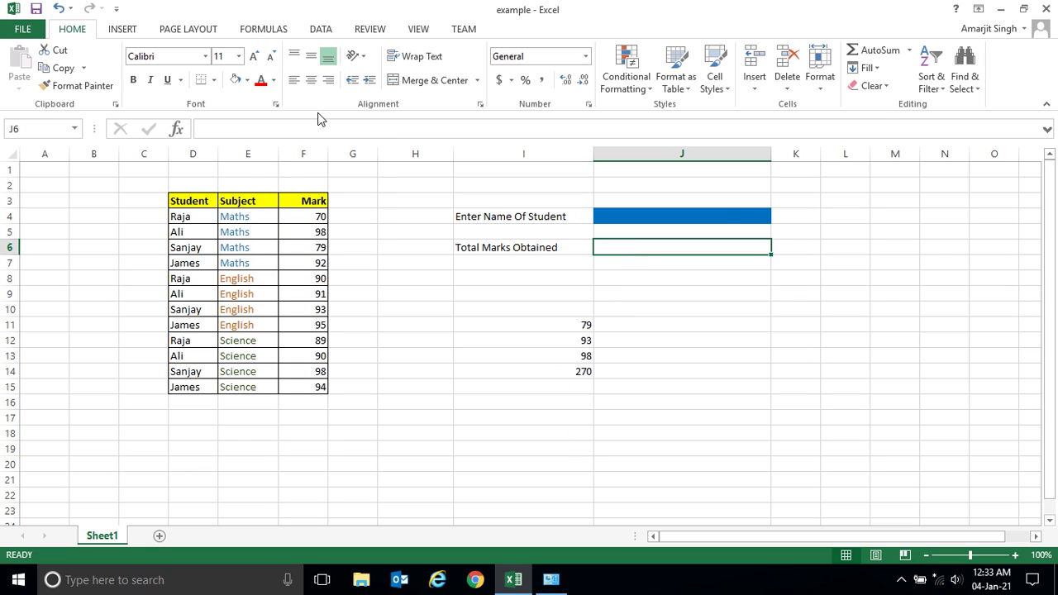
click(269, 83)
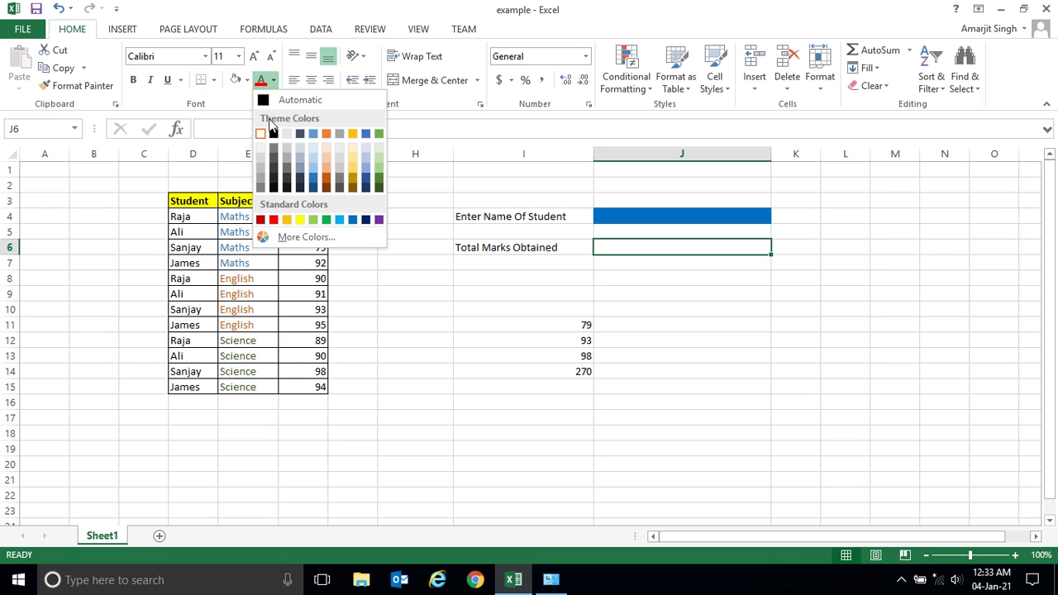
click(277, 122)
click(273, 80)
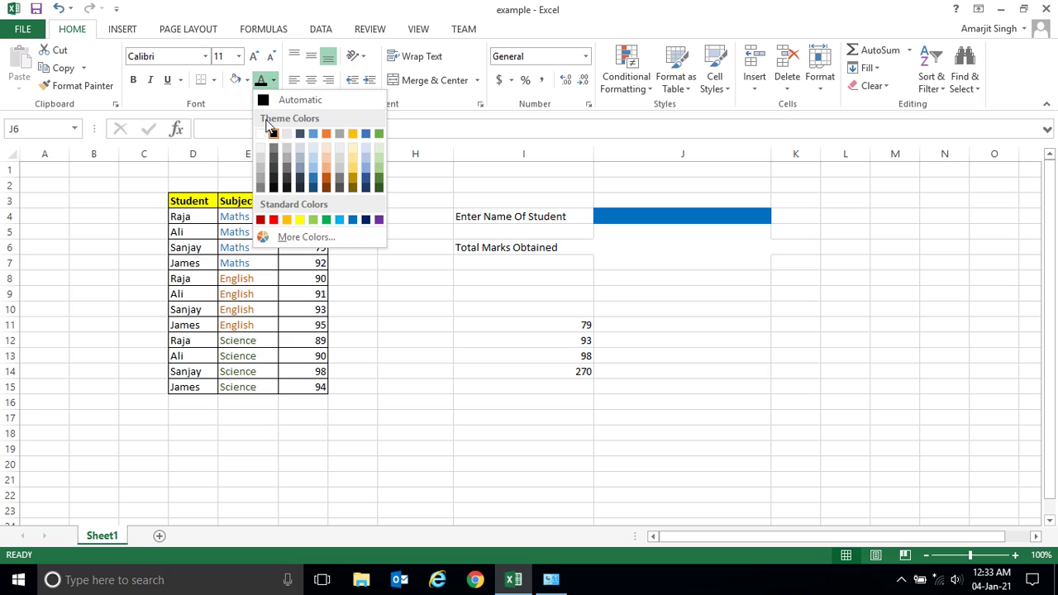
click(269, 215)
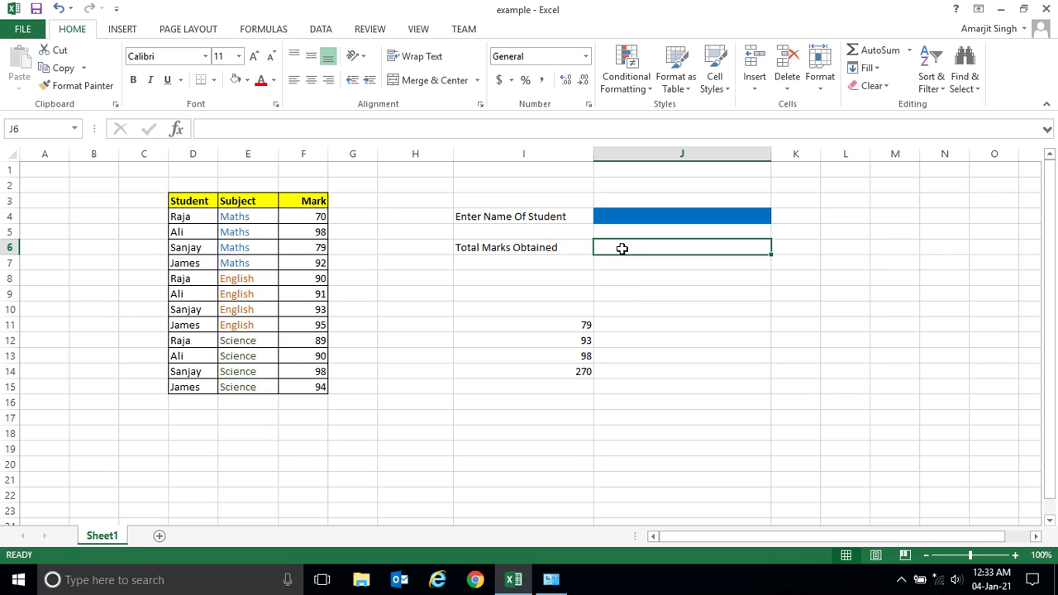
Apply All Borders to cell J6
click(213, 81)
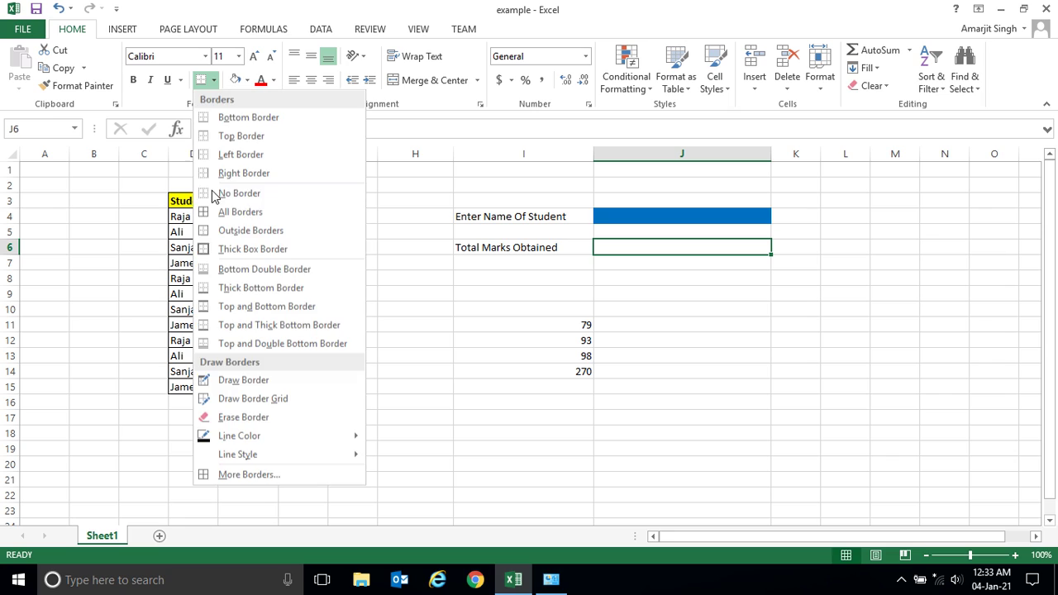
click(222, 212)
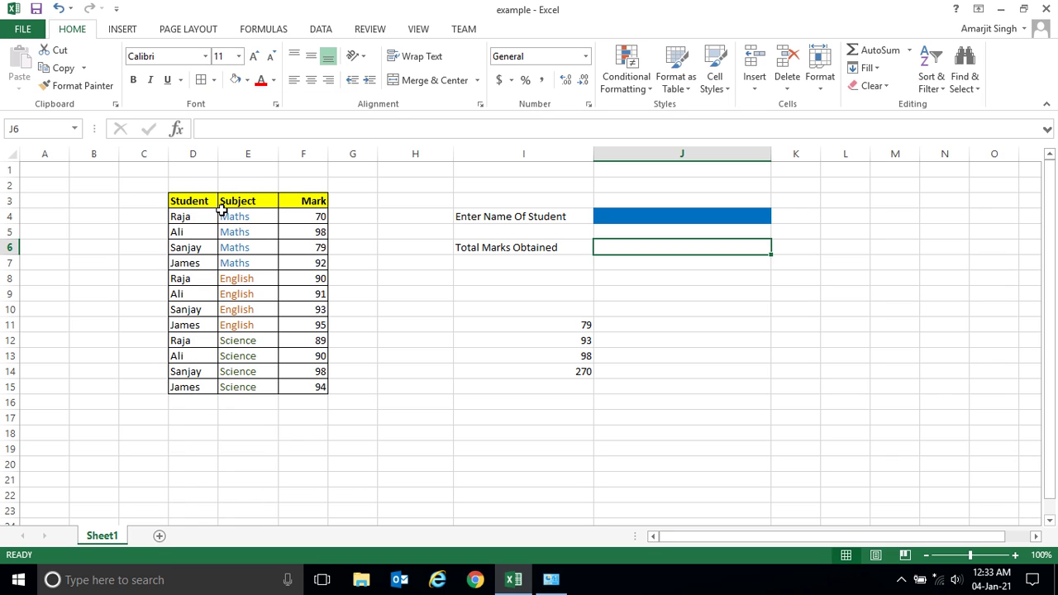
click(639, 301)
click(631, 250)
Enter =Sumif($D$4:$D$15,$J$4,$F$4:$F$15) in J6 using absolute references
text(=)
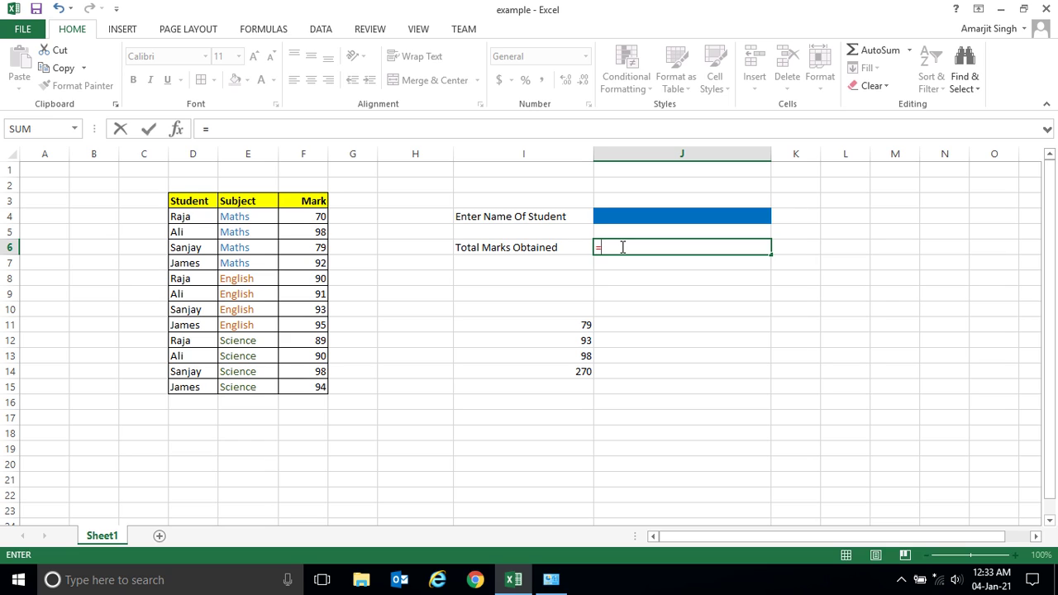
text(Sum)
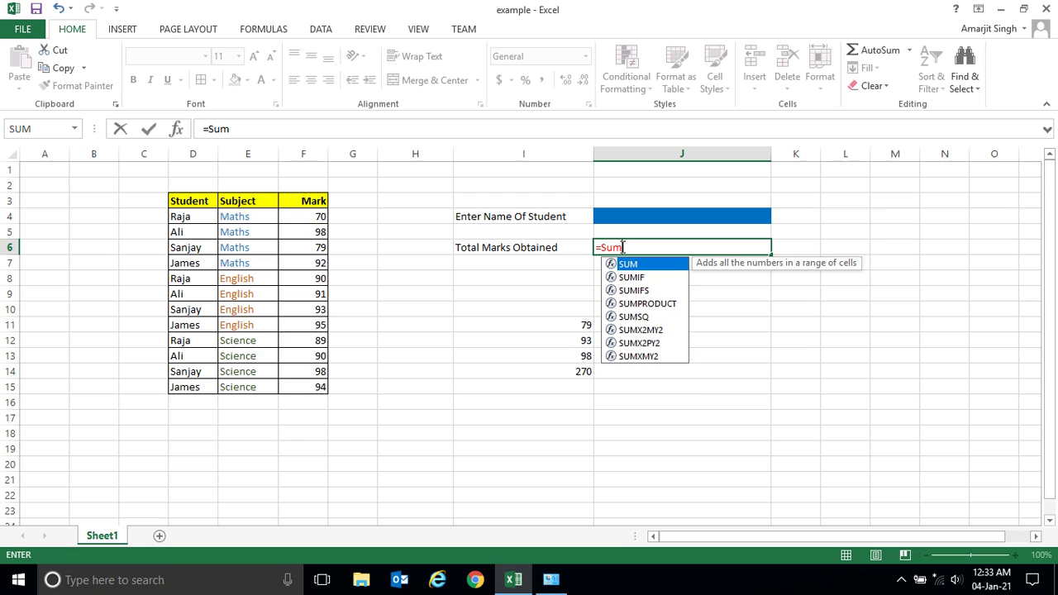
text(if)
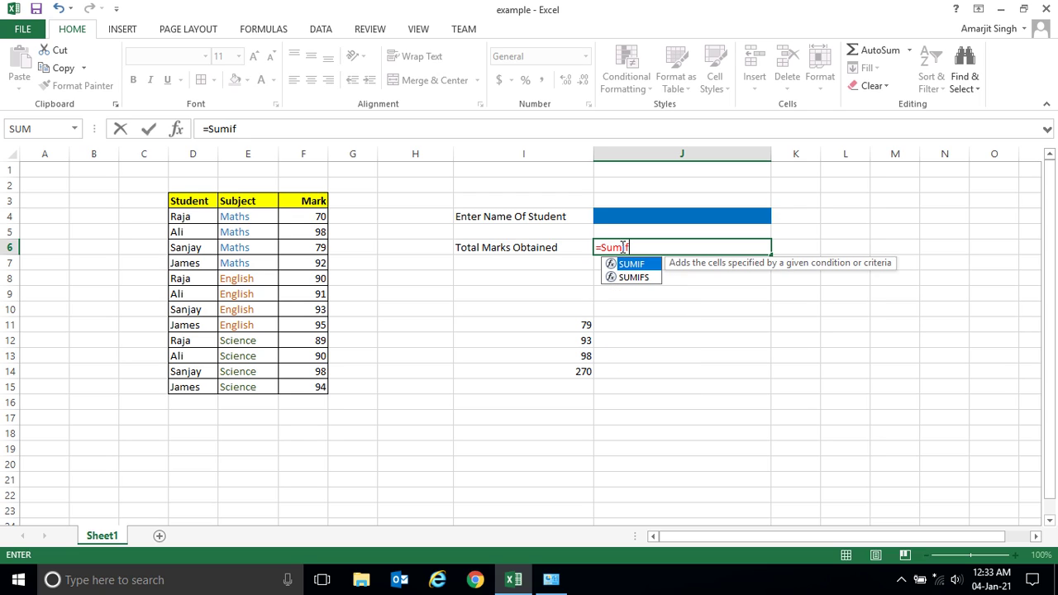
text(()
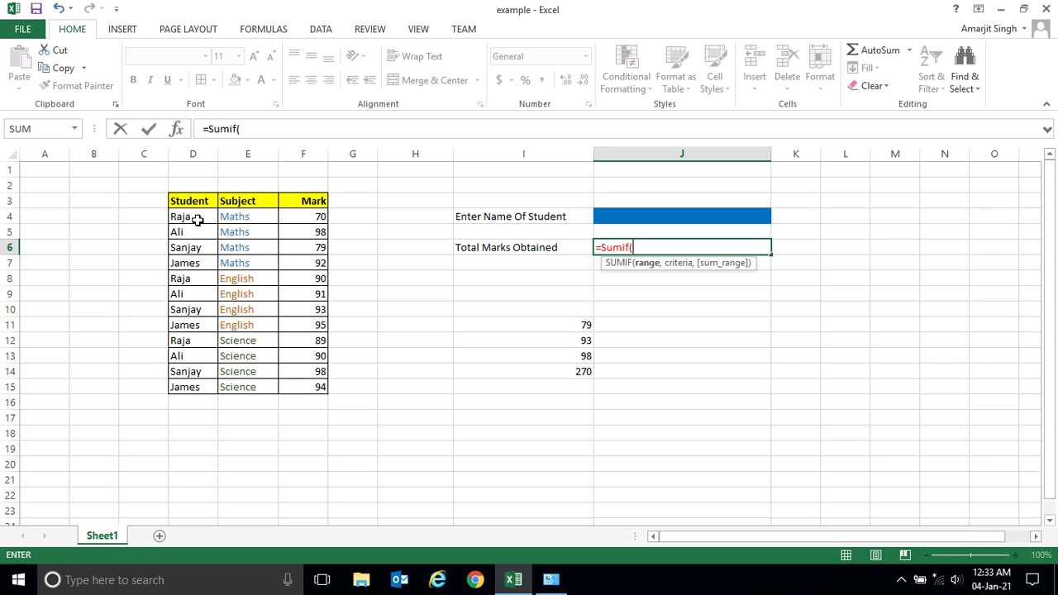
drag(198, 220, 201, 387)
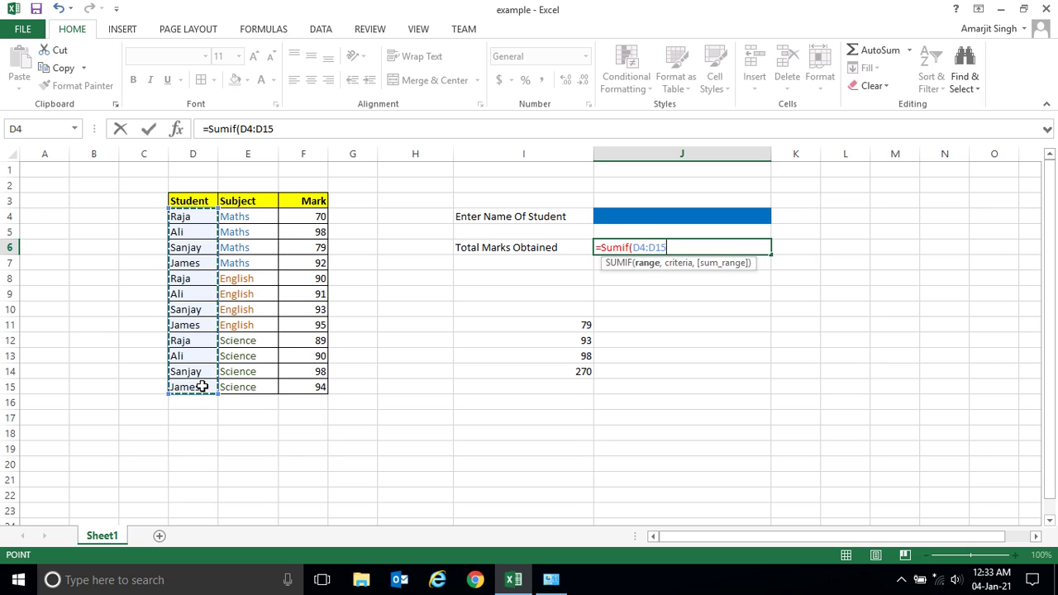
key(F4)
text(,)
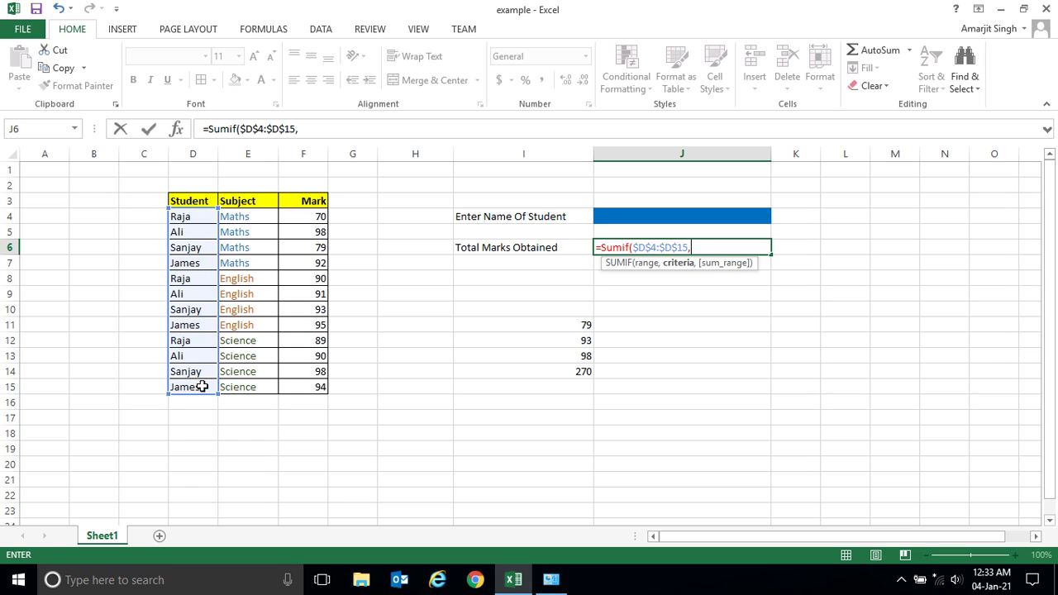
click(660, 216)
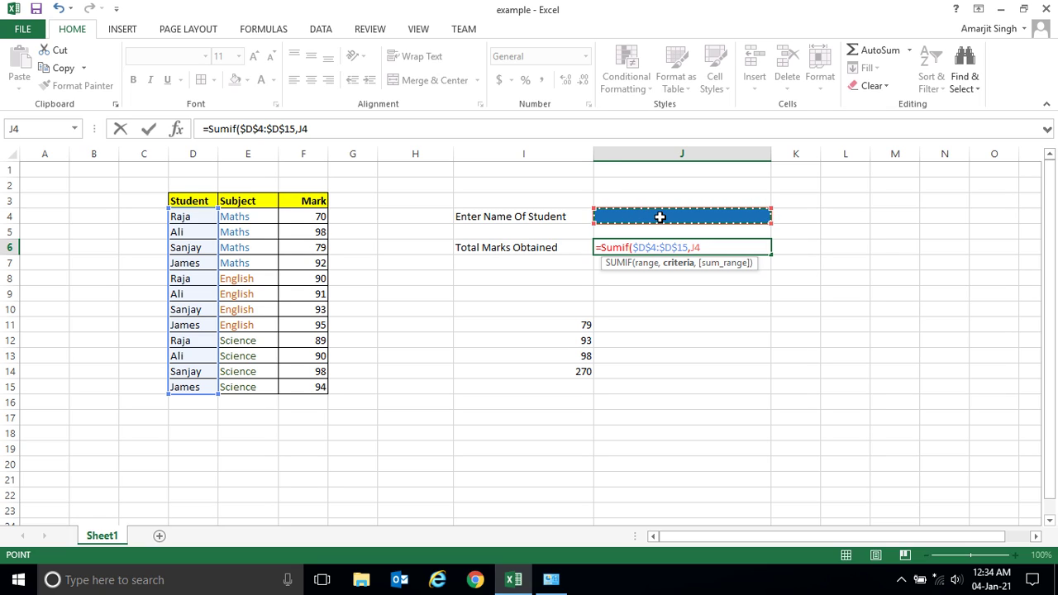
key(F4)
text(,)
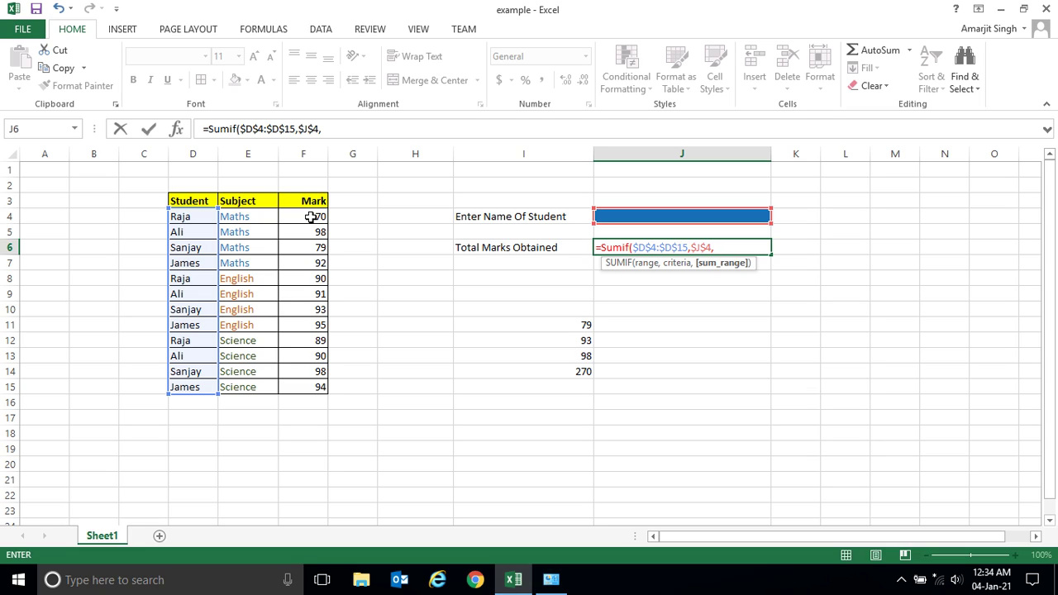
drag(311, 216, 307, 389)
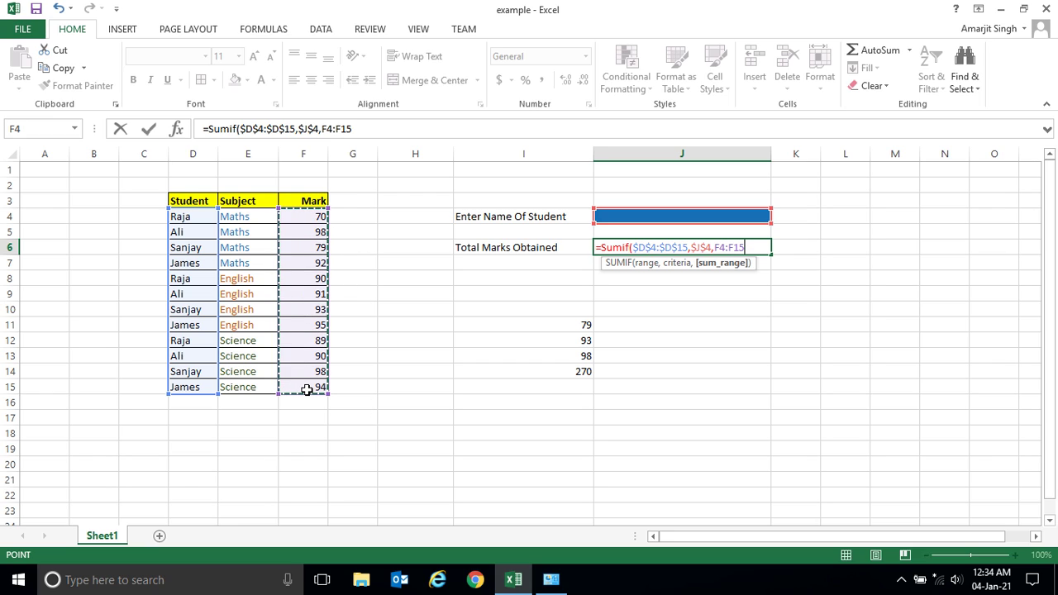
key(F4)
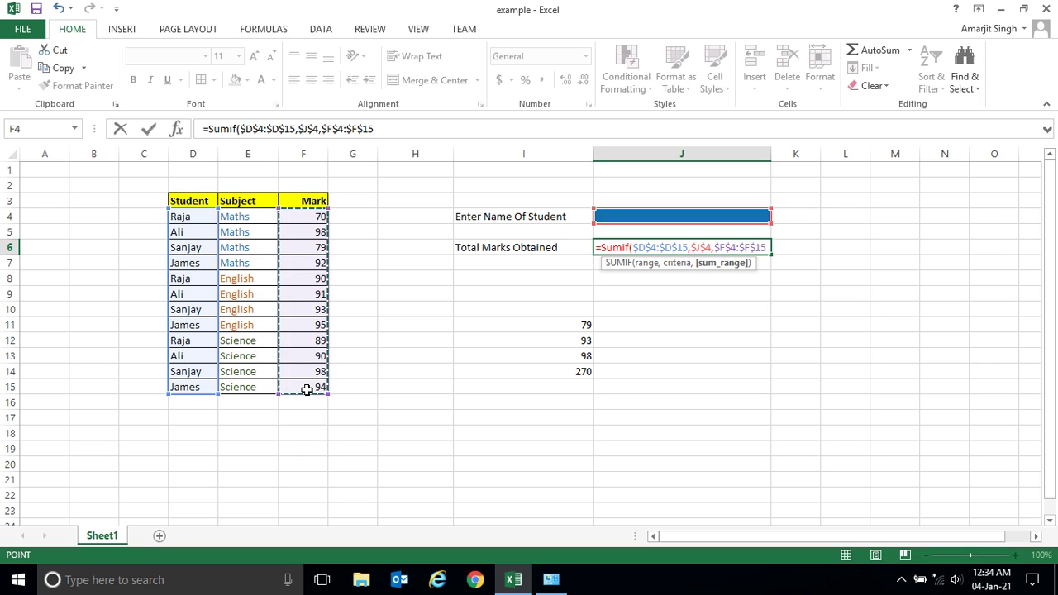
key(Return)
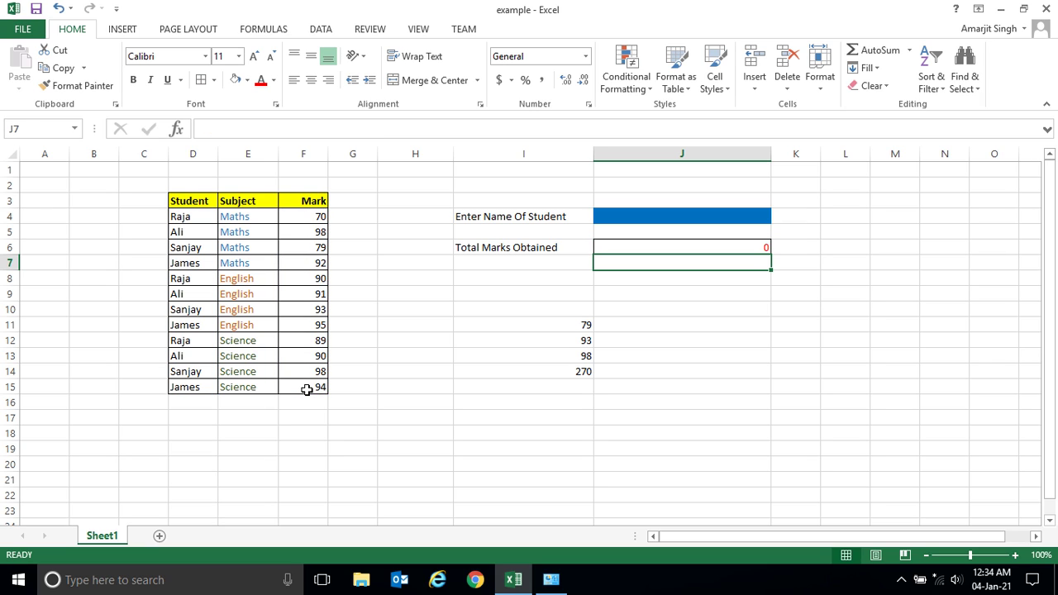
Type the student's name into blue cell J4 and compare J6's 270 with I14's total
click(729, 246)
click(676, 218)
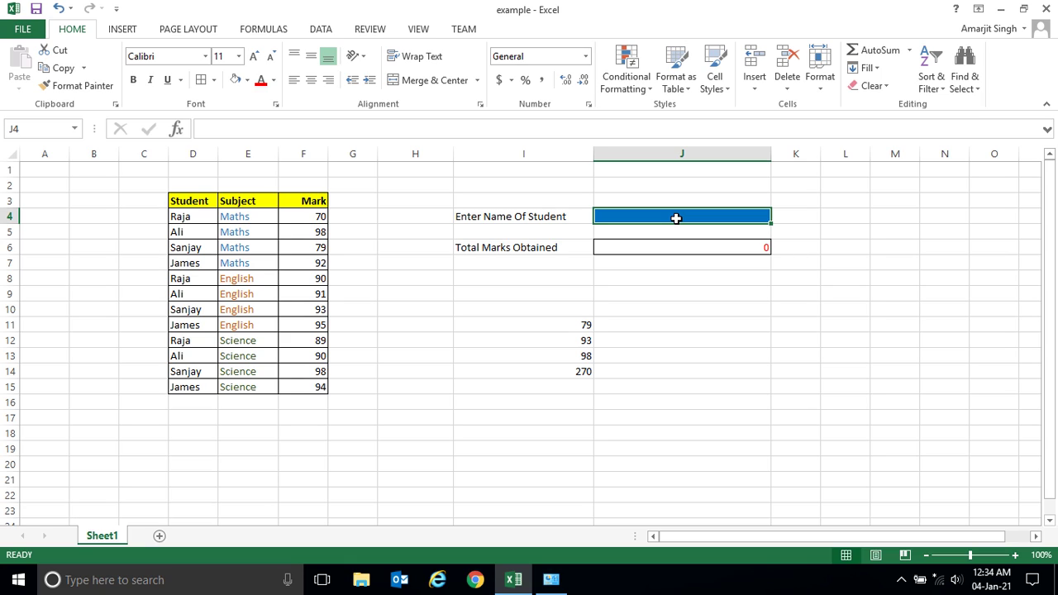
text(S)
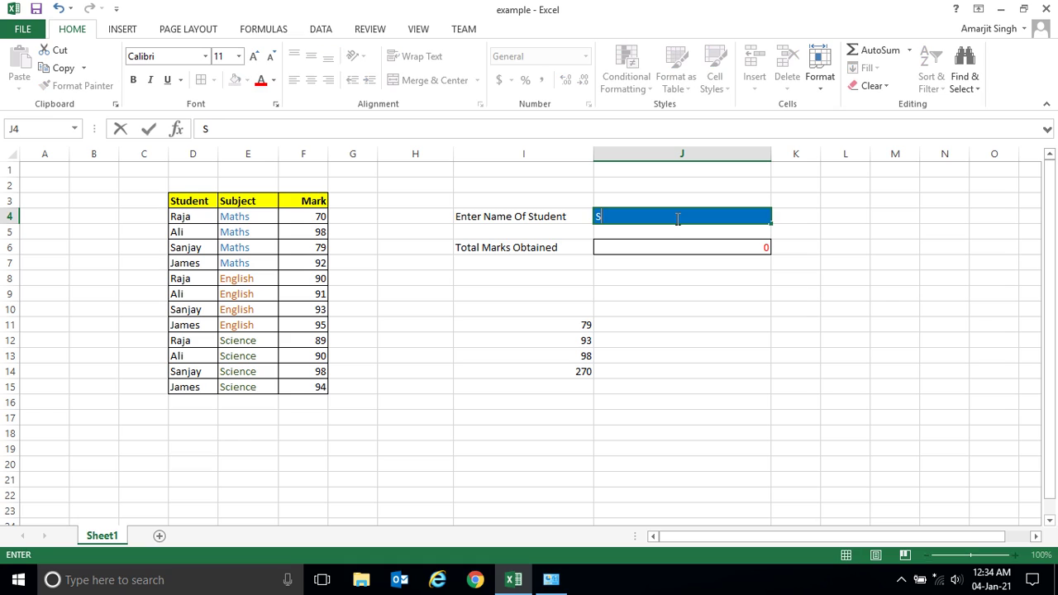
text(anjay)
key(Return)
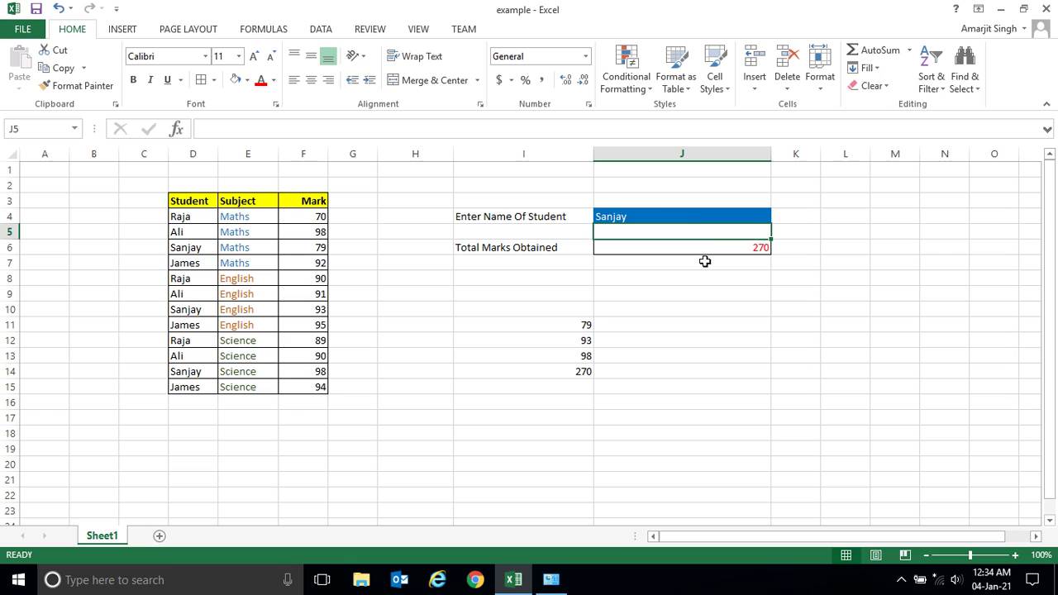
click(584, 371)
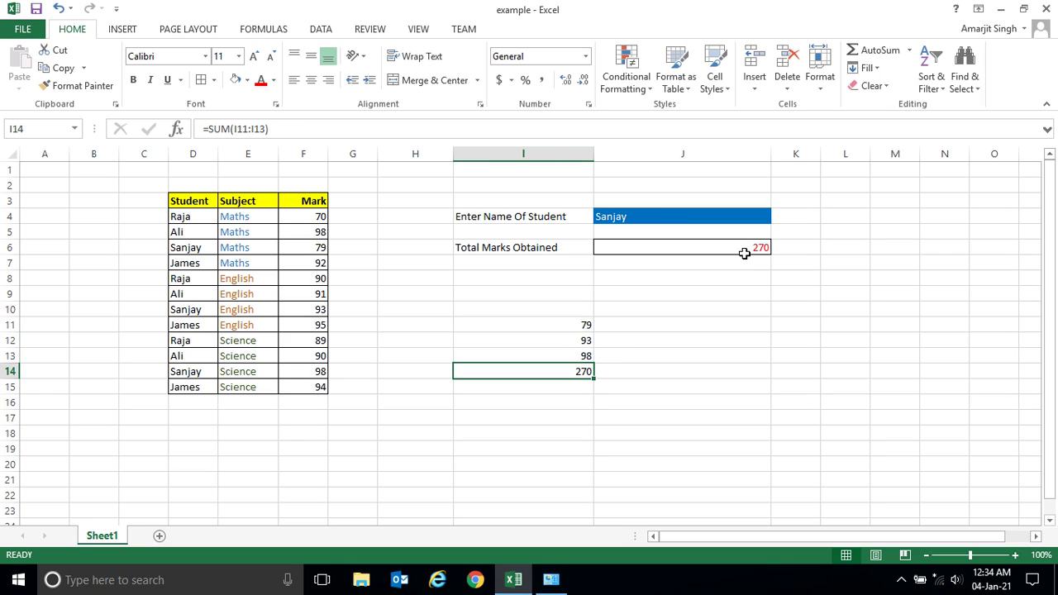